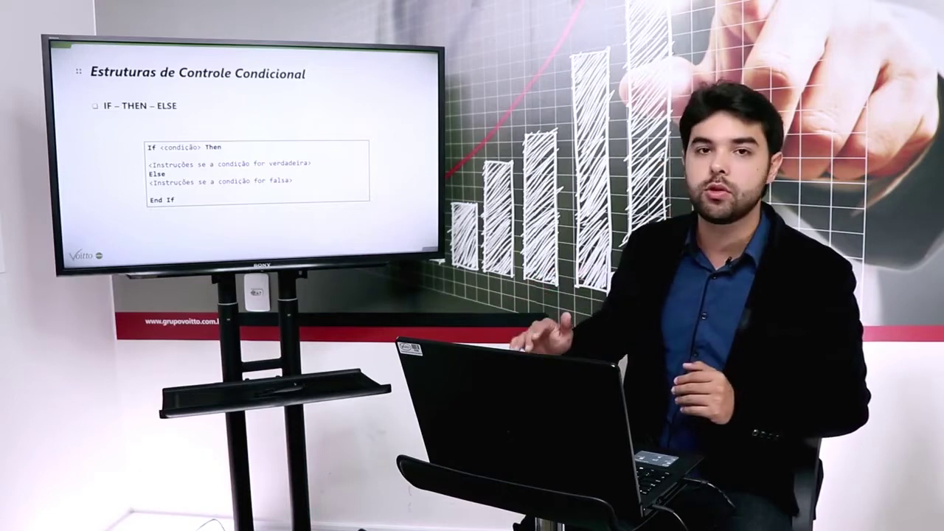
Step: Advance the presentation from the IF-THEN-ELSE syntax slide to the flowchart slide
key(Right)
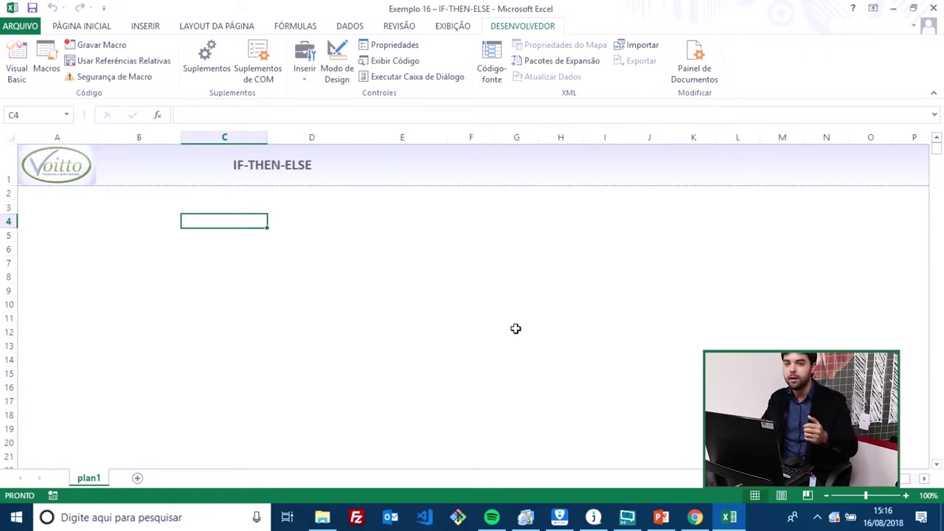
Step: Open the meta_supermercado module and create an empty Sub meta_supermercado() with End Sub
click(16, 70)
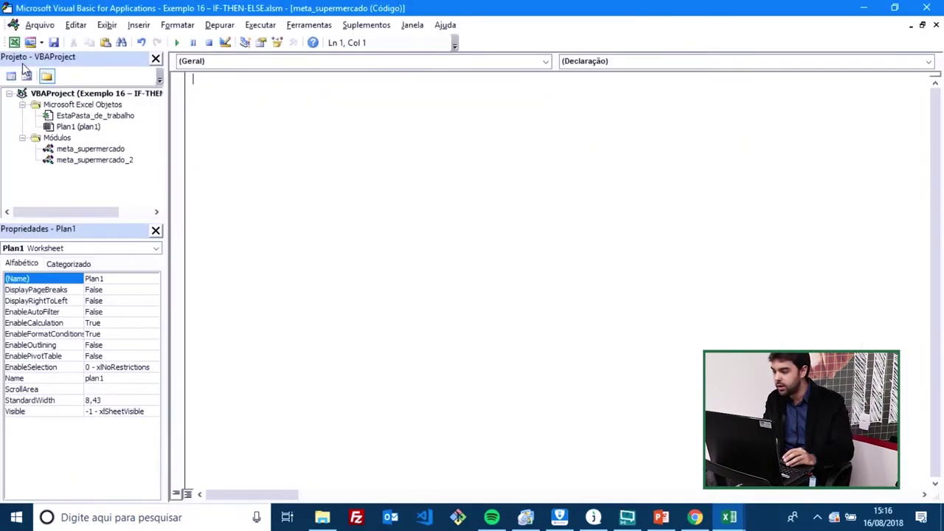
double_click(101, 150)
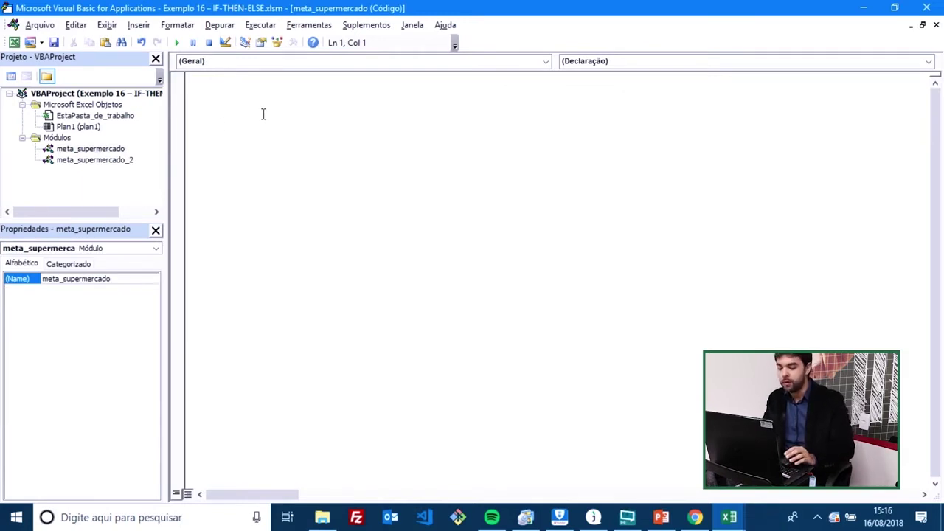
text(Sub M)
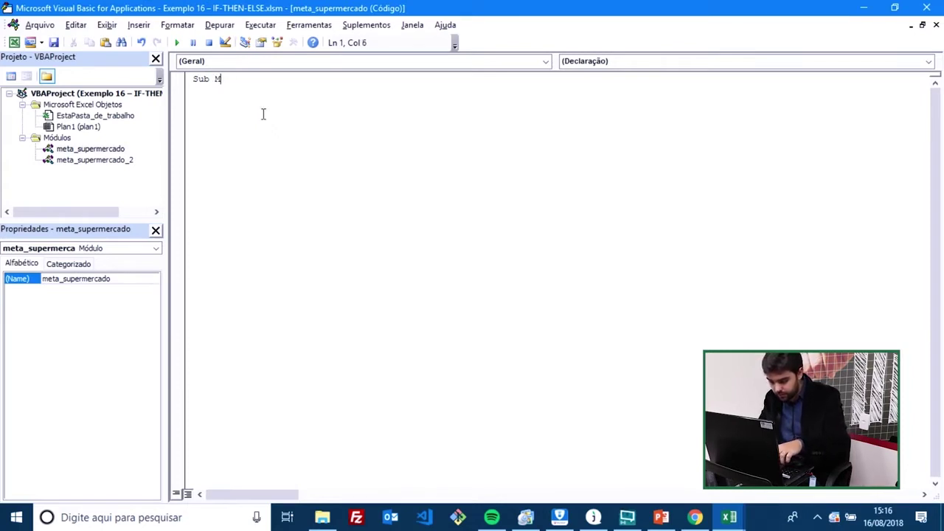
text(meta)
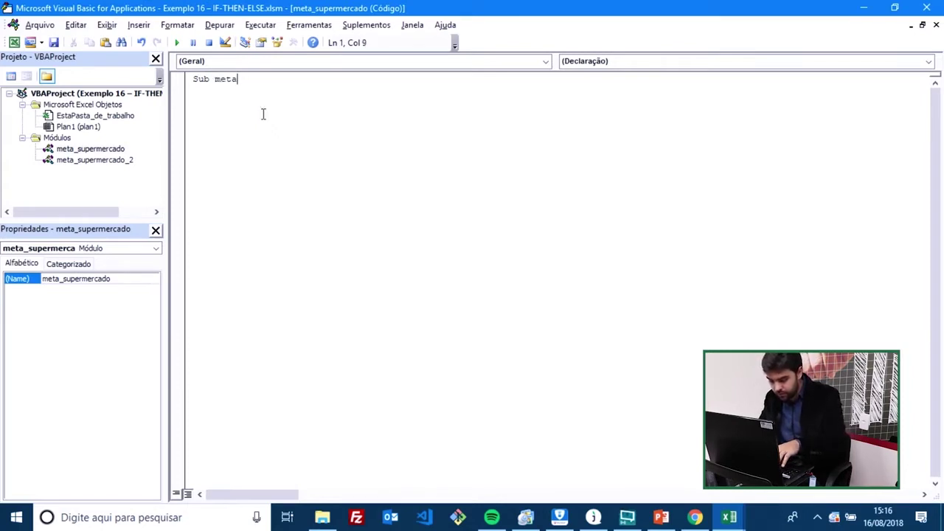
text(_supermercado)
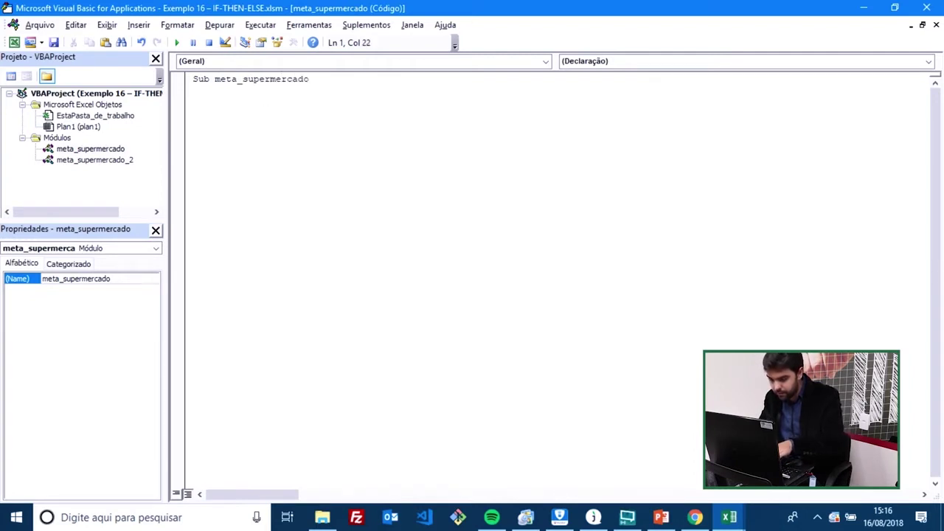
key(Return)
key(Return)
key(Return)
key(Up)
key(Return)
key(Return)
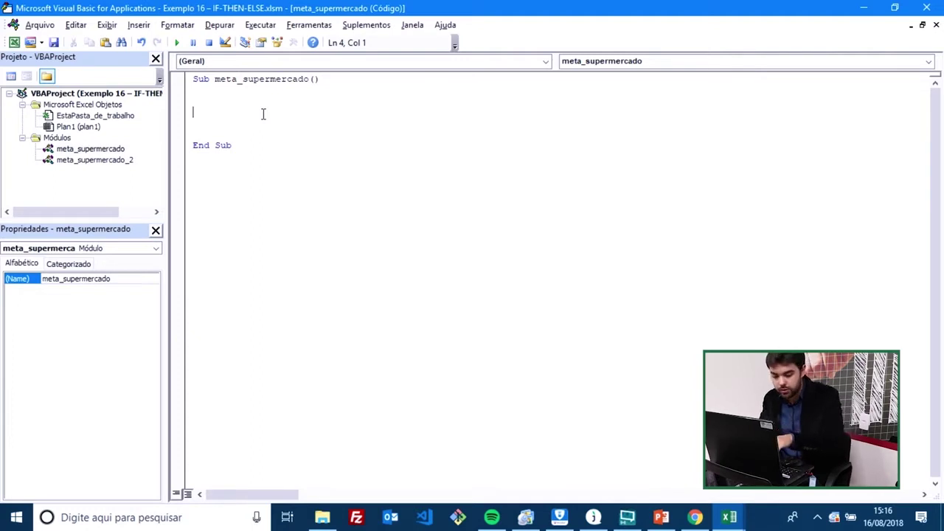
Step: Add the lines Dim valor_real As Long and Dim valor_meta As Long
text(Dim valor_reala)
key(BackSpace)
text(As Long)
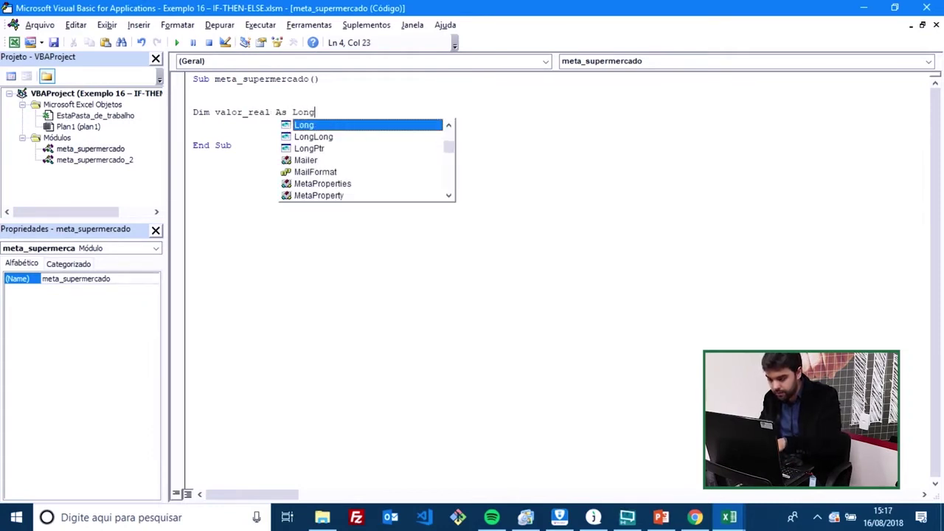
key(Return)
text(Dim )
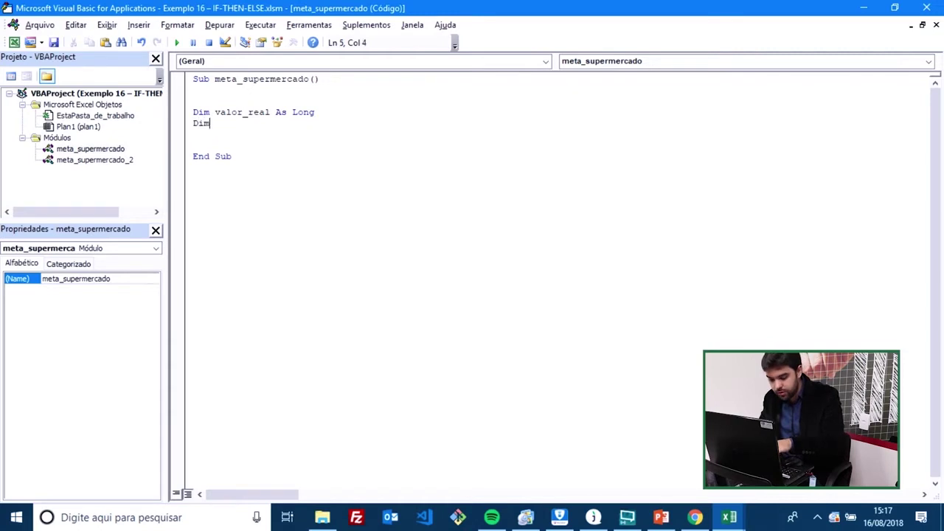
text(valor)
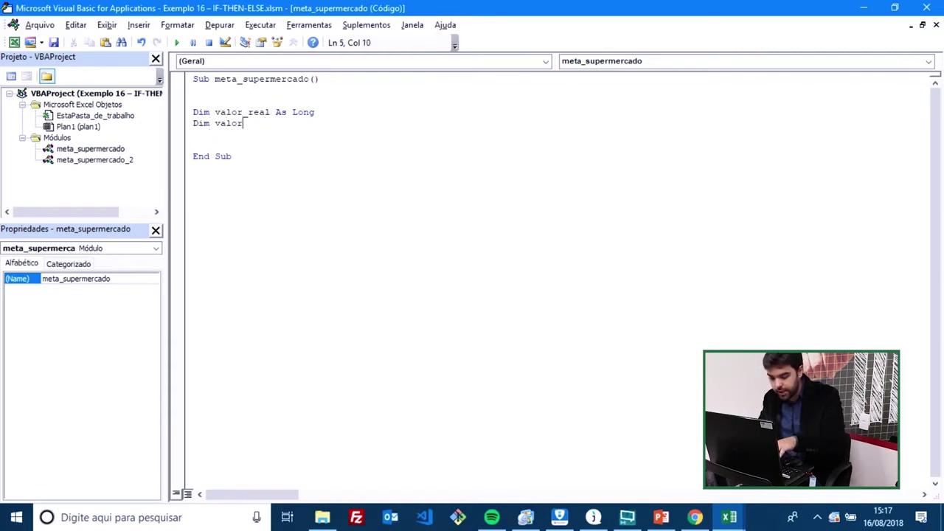
text(_meta )
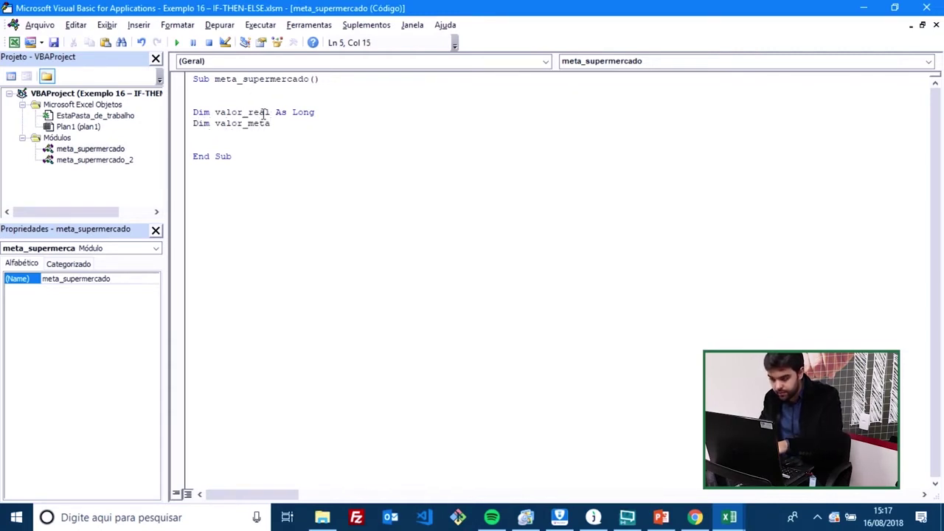
text(As Long)
key(Return)
key(Return)
key(Return)
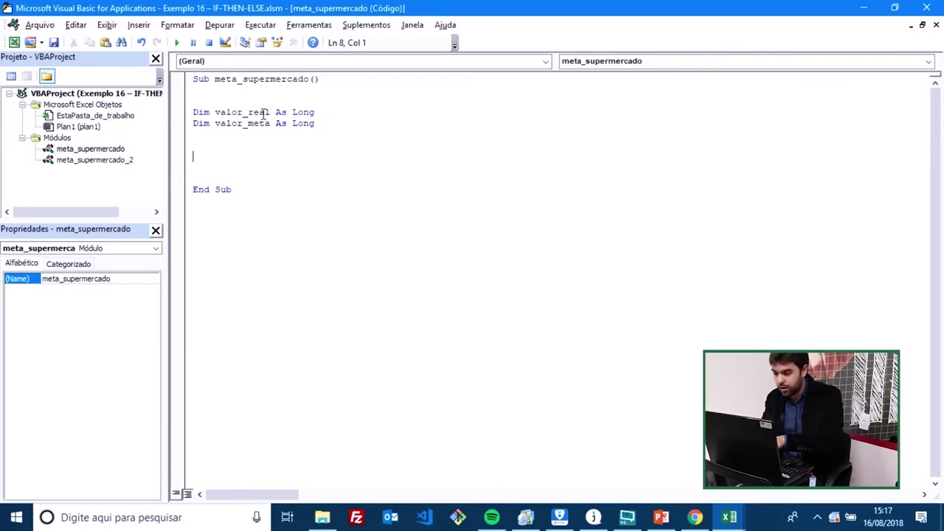
Step: Assign valor_real from InputBox("Qual foi o faturamento mensal?" & vbCrLf & "Meta = R$100.000,00")
text(valor)
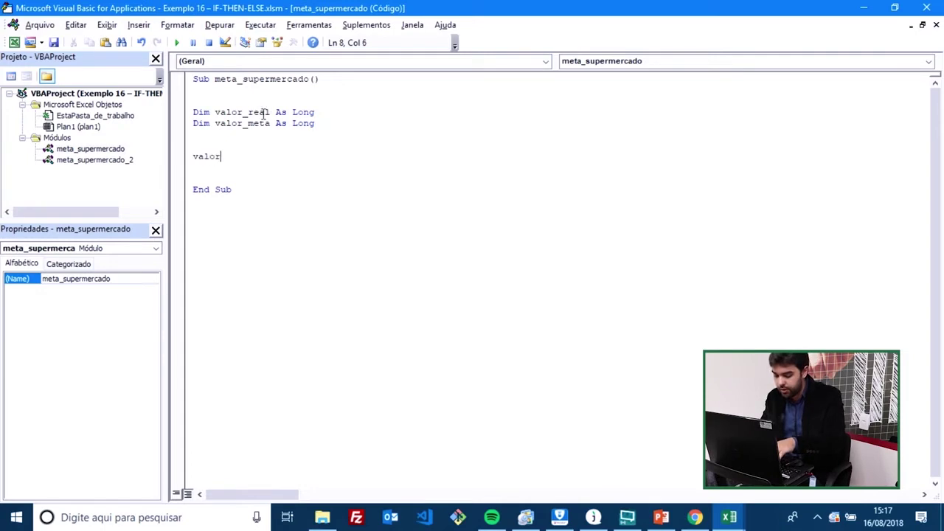
text(_real)
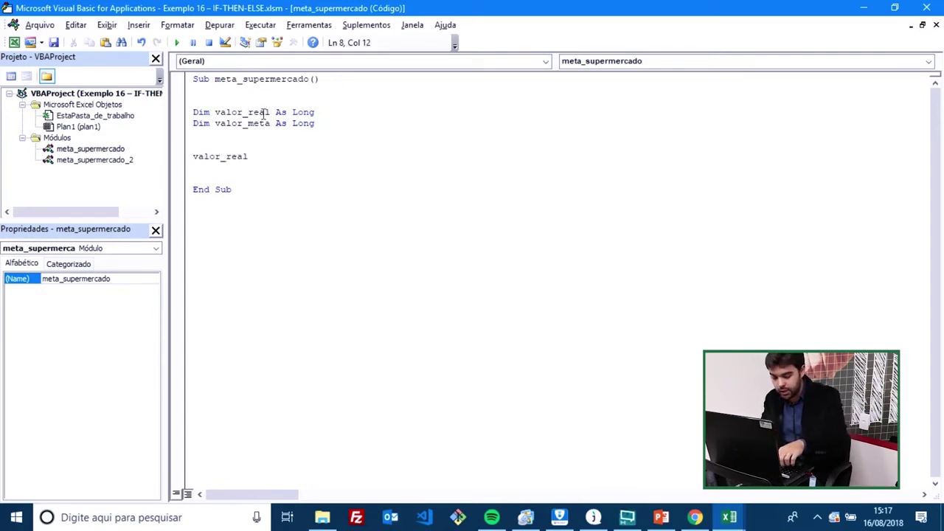
text( = Inpt)
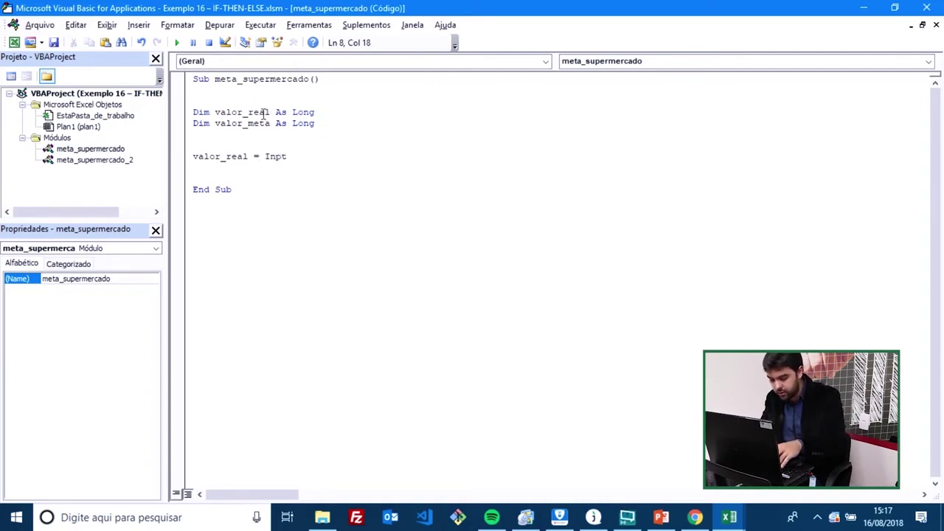
key(BackSpace)
text(utbox)
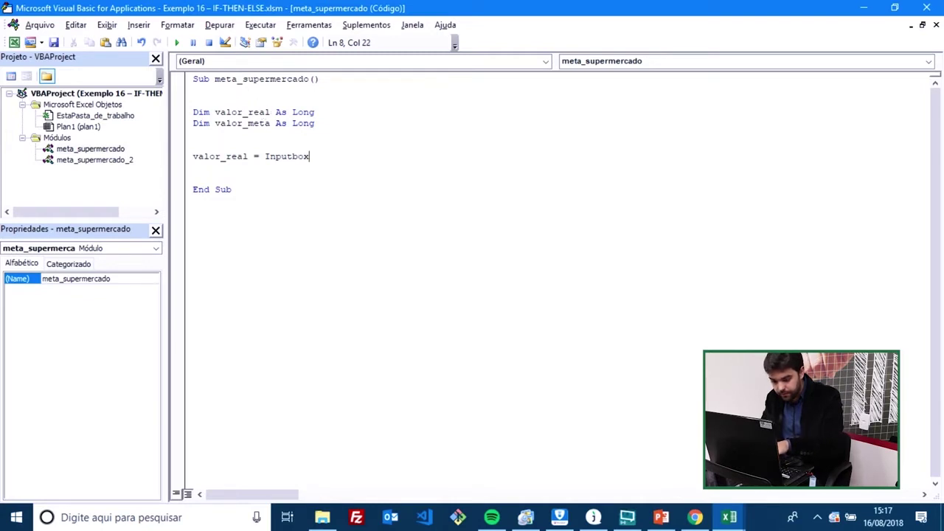
text((")
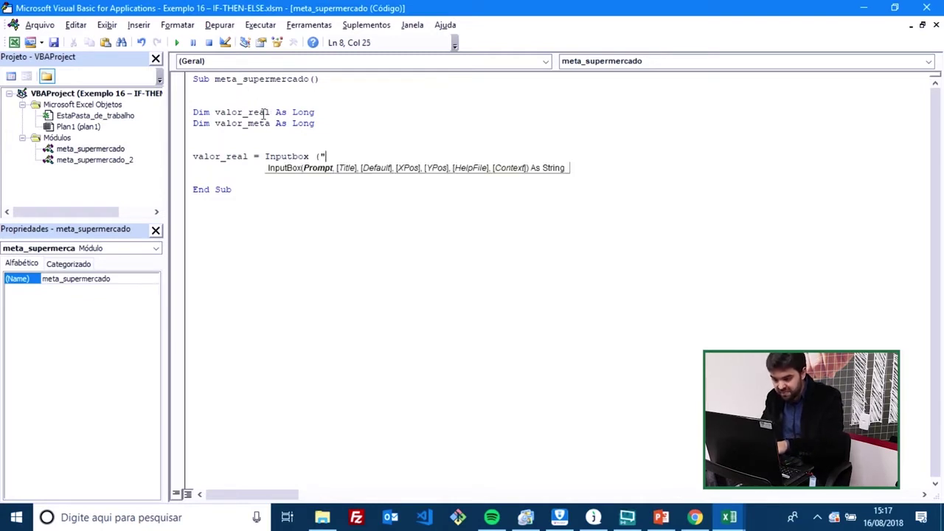
text(Qual foi ofaturamento men)
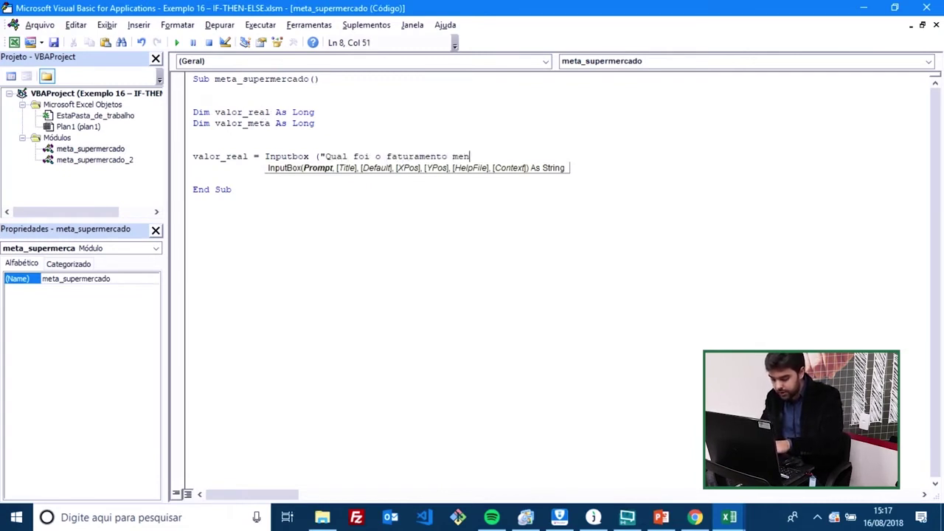
text(sal?)
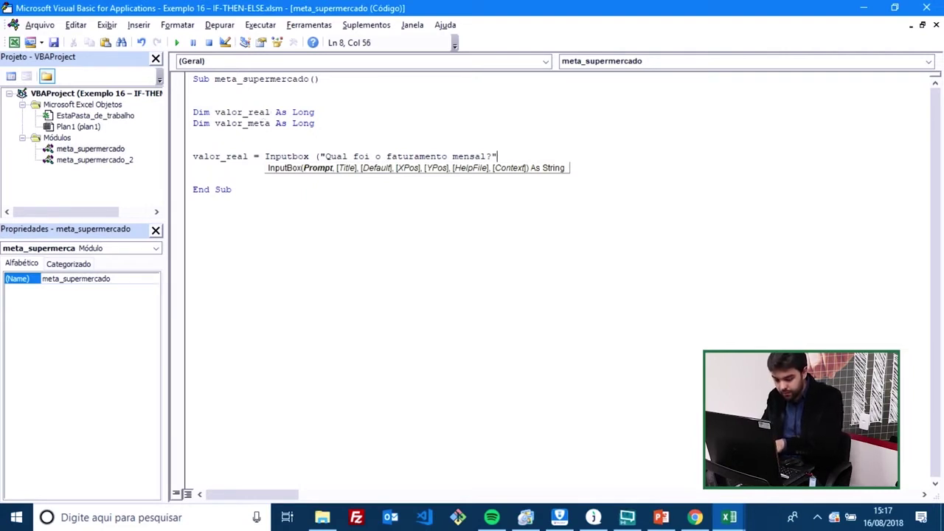
text( &)
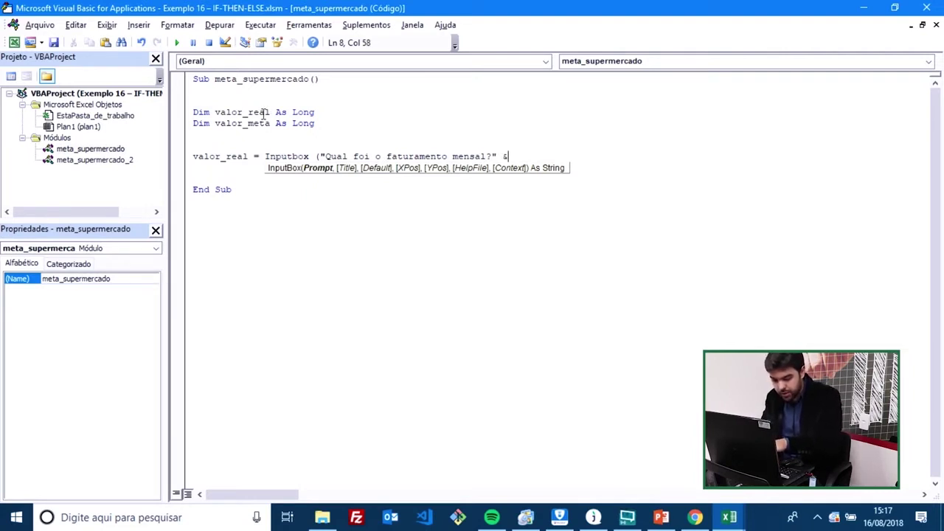
text( vb)
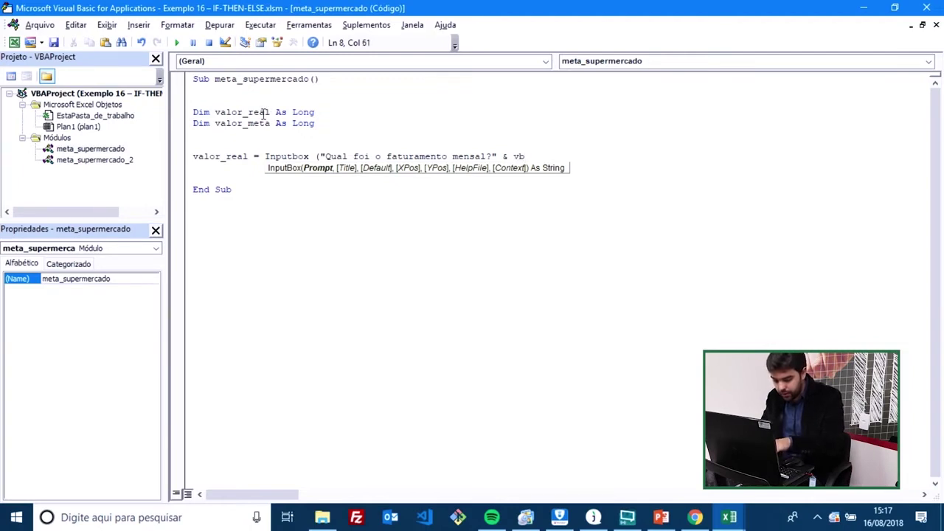
text(Cr)
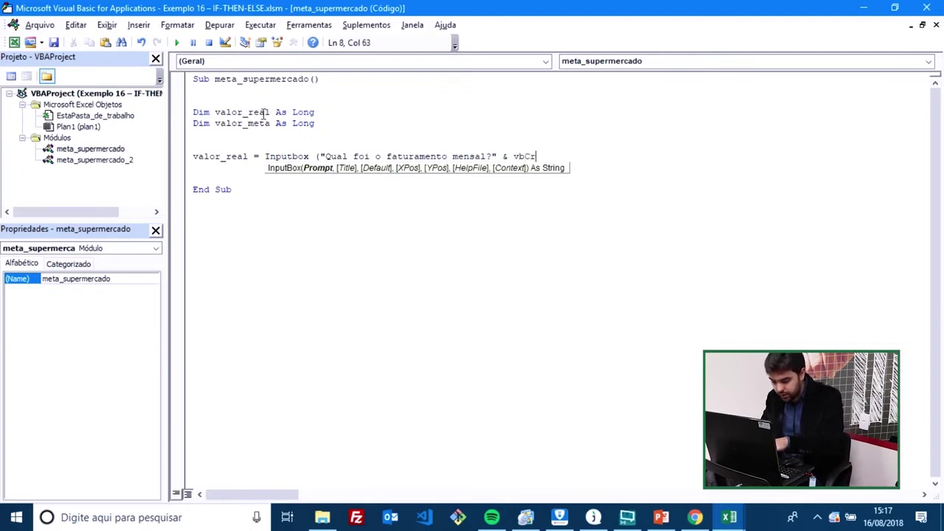
text(Lf &)
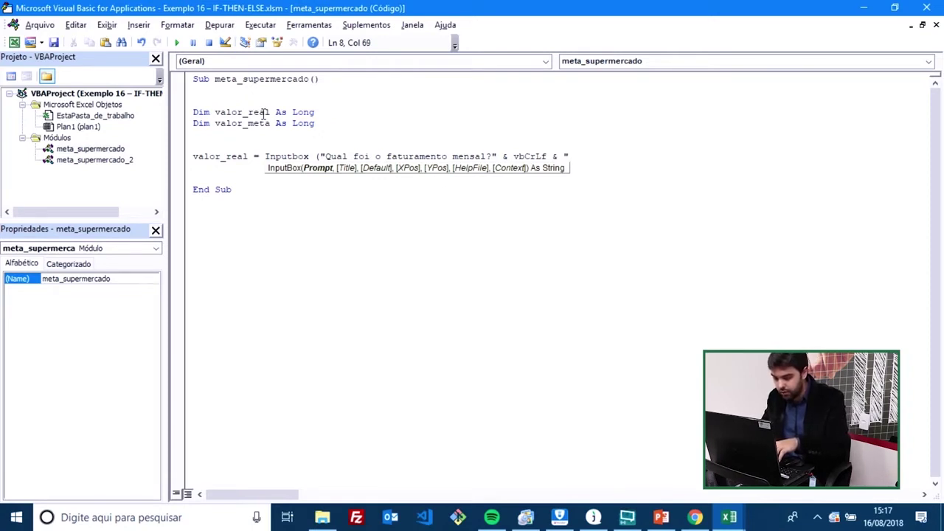
text(Meta )
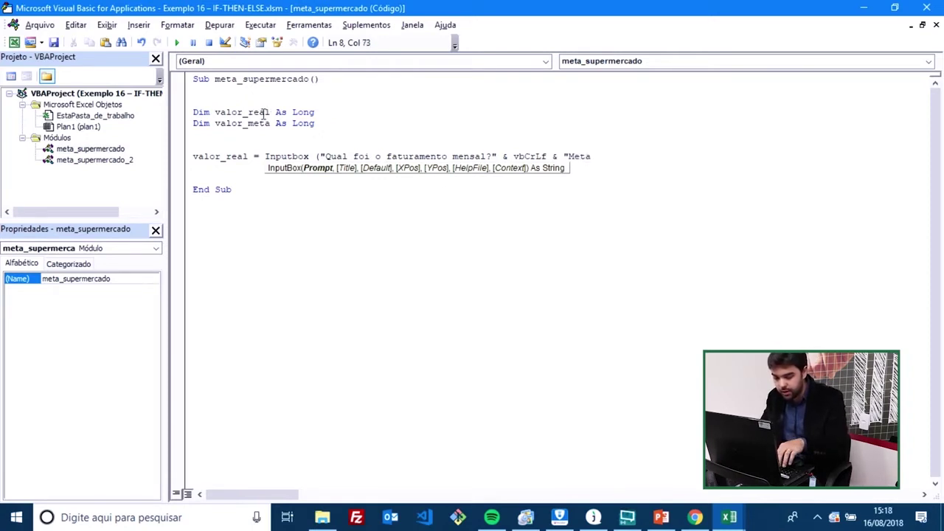
text(= )
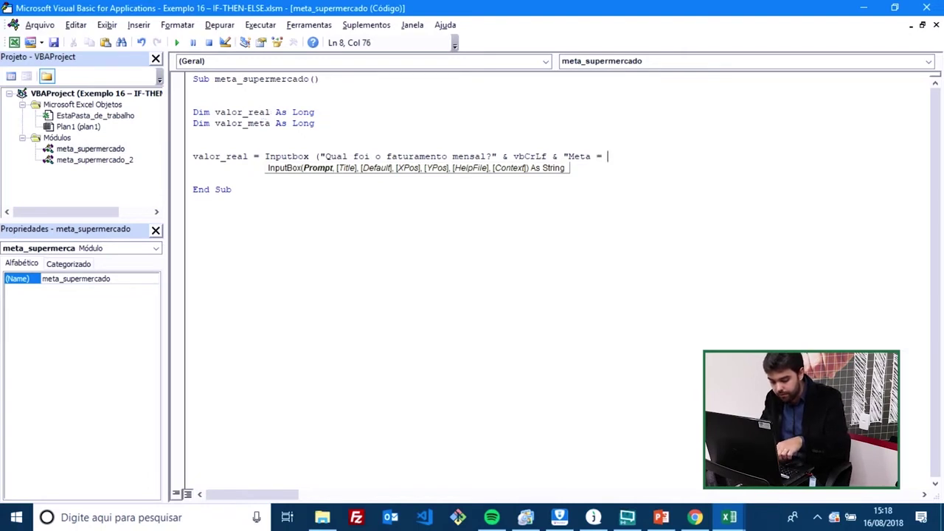
text(R$)
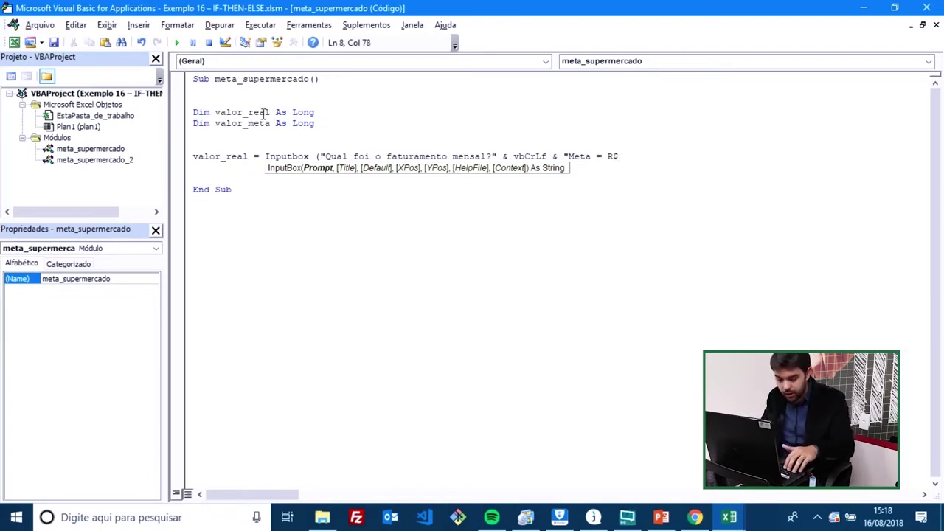
text(100)
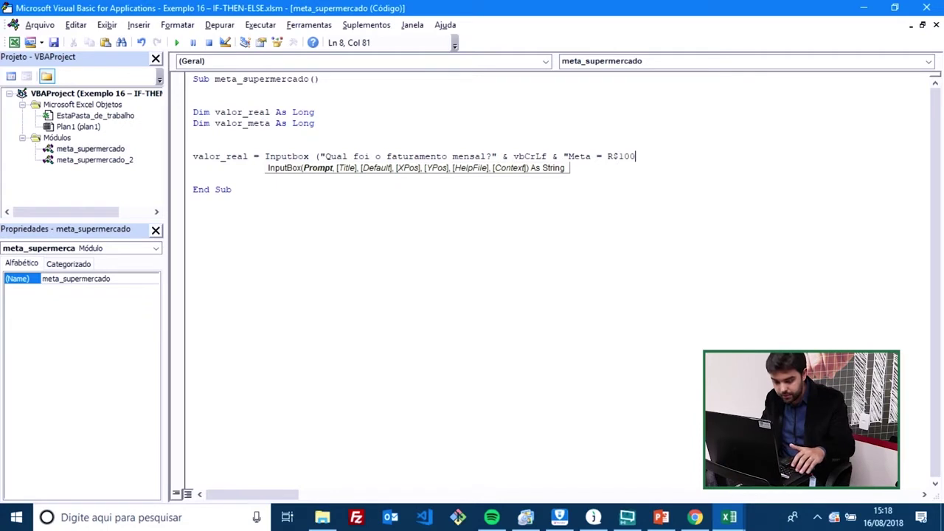
text(.000,00")
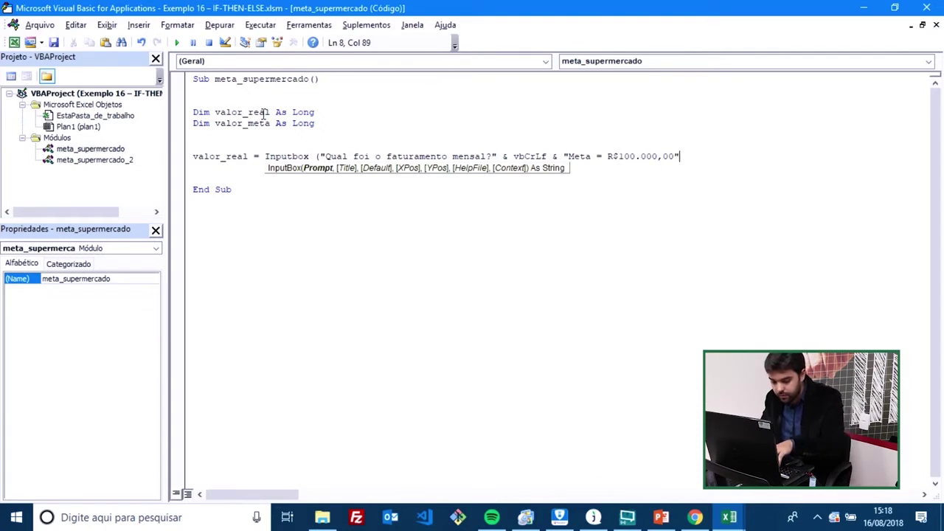
text())
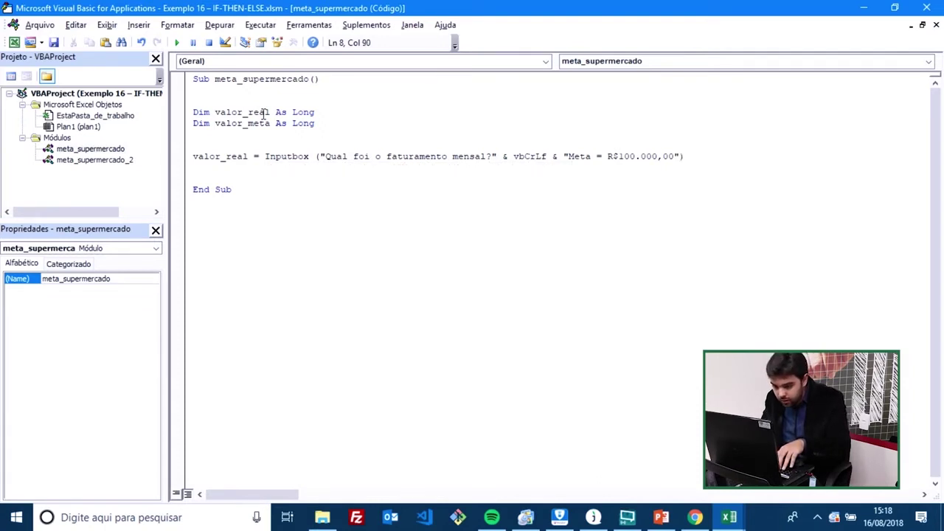
key(Return)
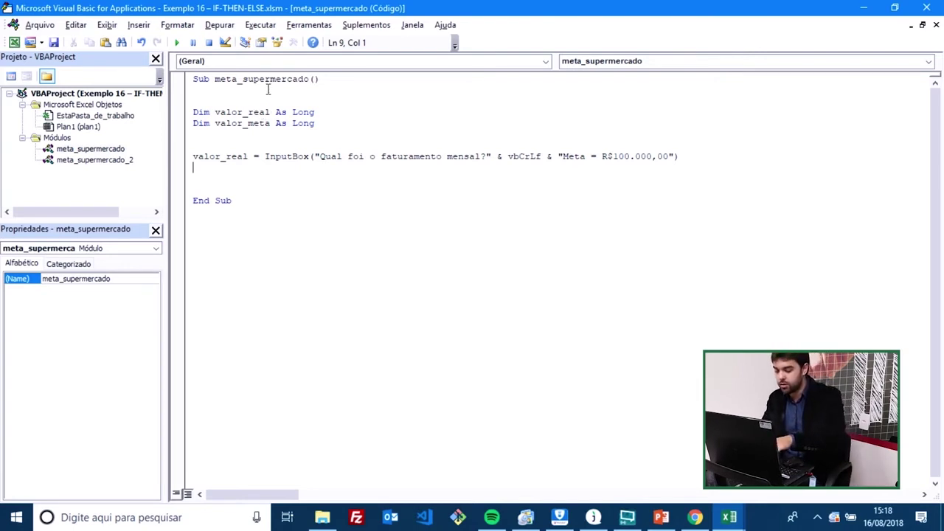
Step: Add the line valor_meta = 100000 below the revenue prompt
text(valor_meta)
text(= )
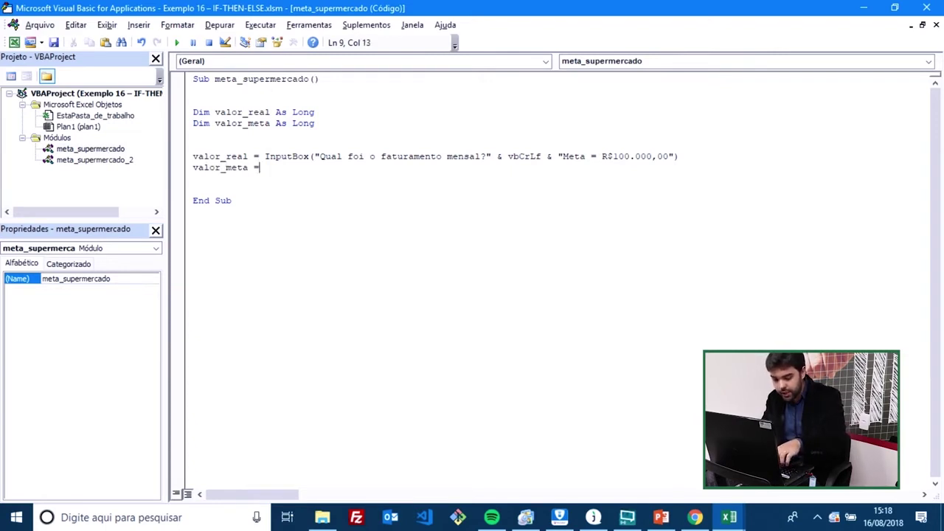
text(100000)
key(Return)
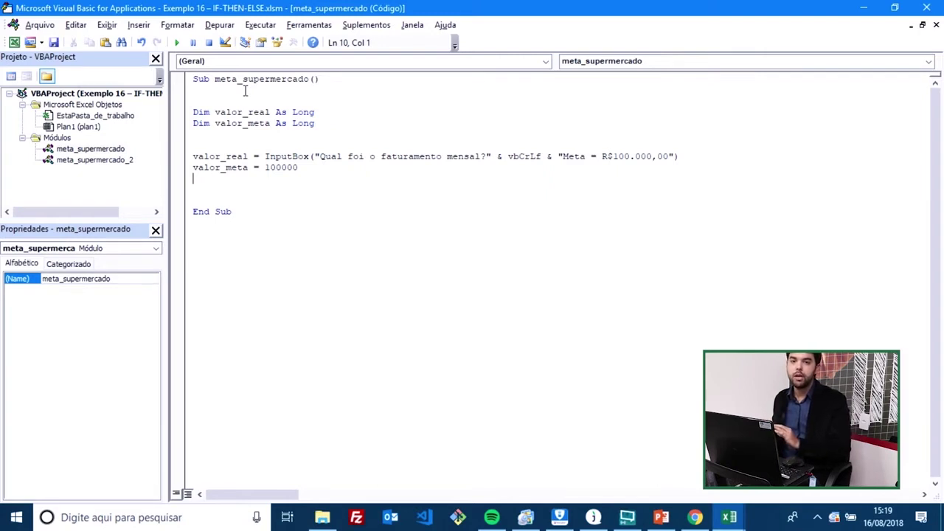
Step: Indent the valor_real and valor_meta assignment lines and add blank lines before End Sub
click(193, 157)
key(Tab)
click(194, 168)
key(Tab)
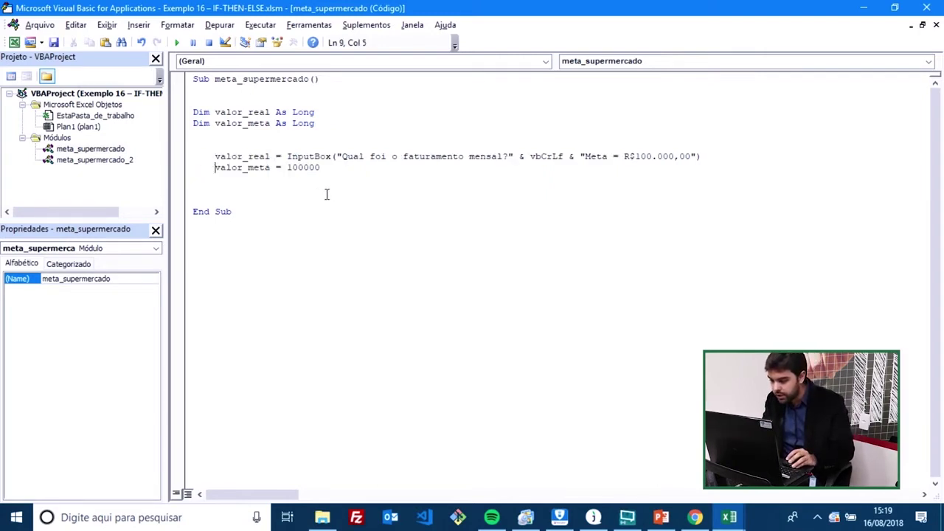
click(331, 169)
key(Return)
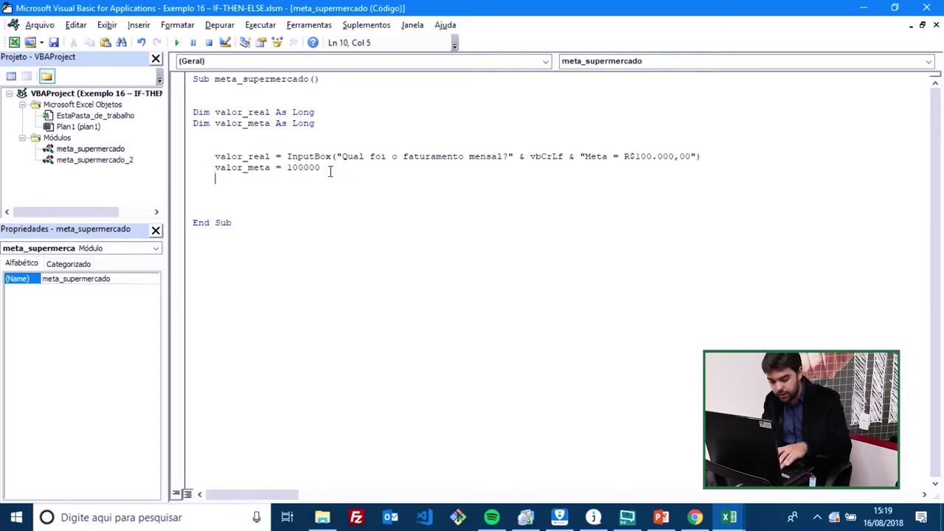
key(Return)
key(BackSpace)
key(BackSpace)
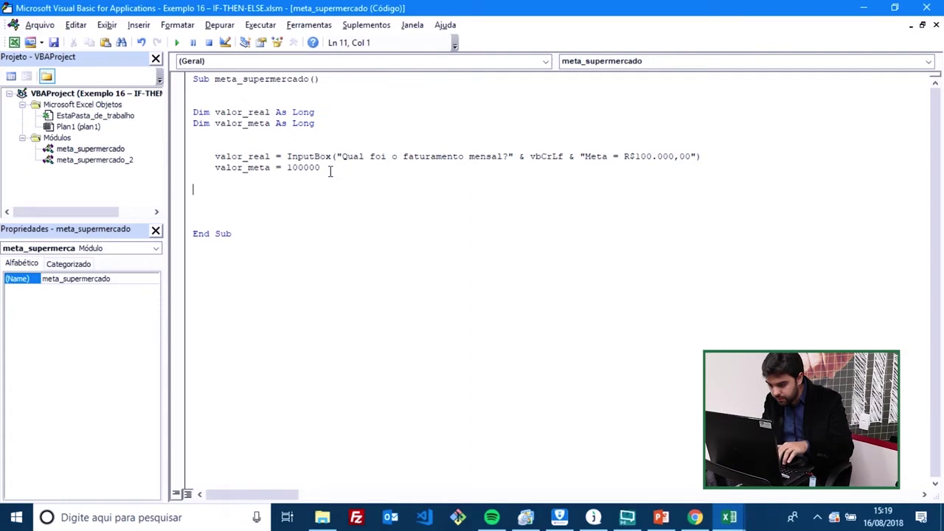
Step: Write If valor_real >= valor_meta Then with MsgBox "Parabéns! Você atingiu a meta", followed by Else
text(If)
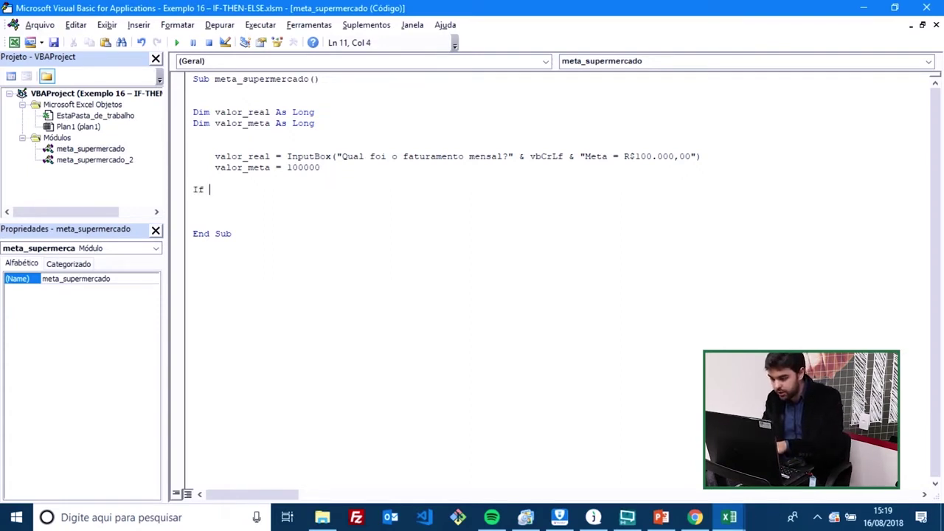
text( valor)
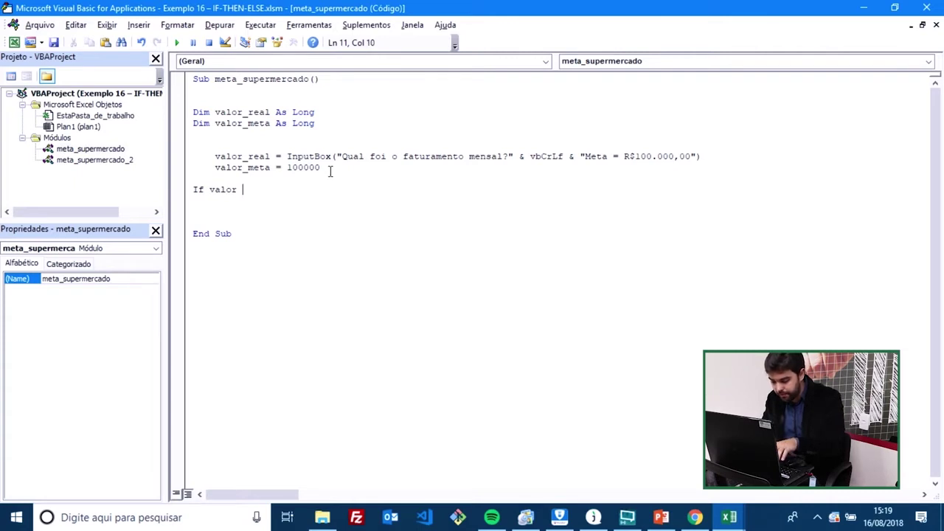
text(_real )
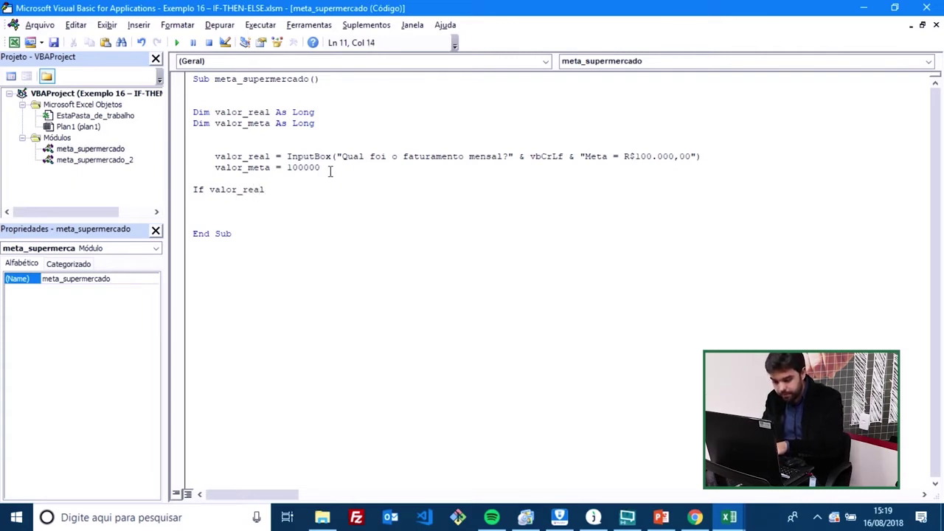
text(>= valor_meta Then)
key(Return)
key(Tab)
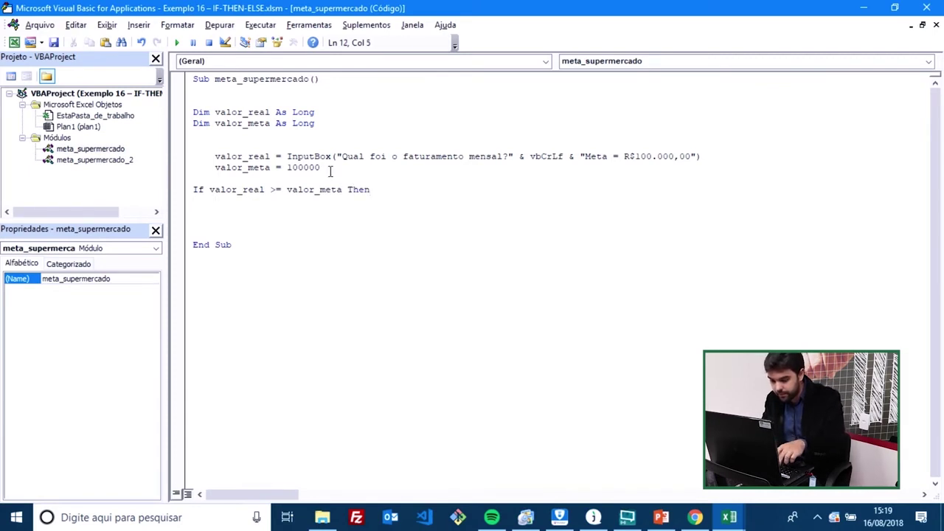
key(Return)
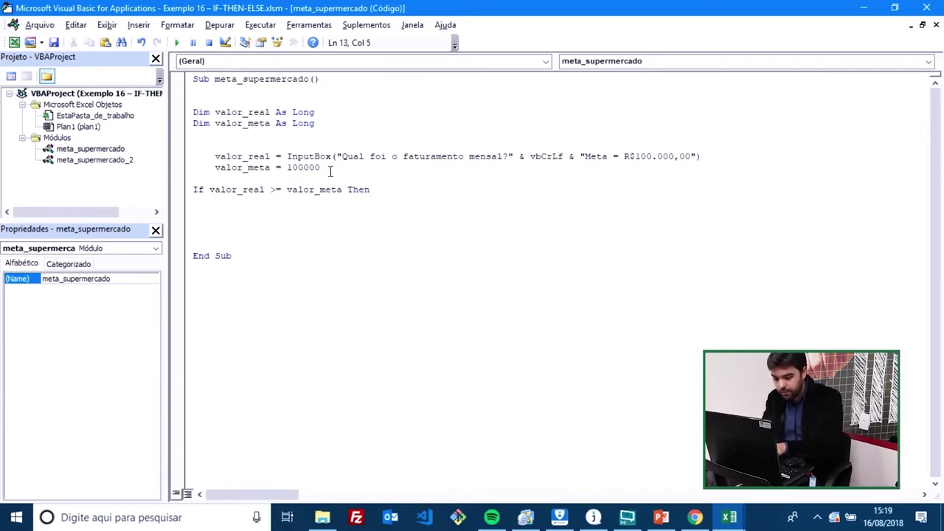
text(MsgBox "Pa)
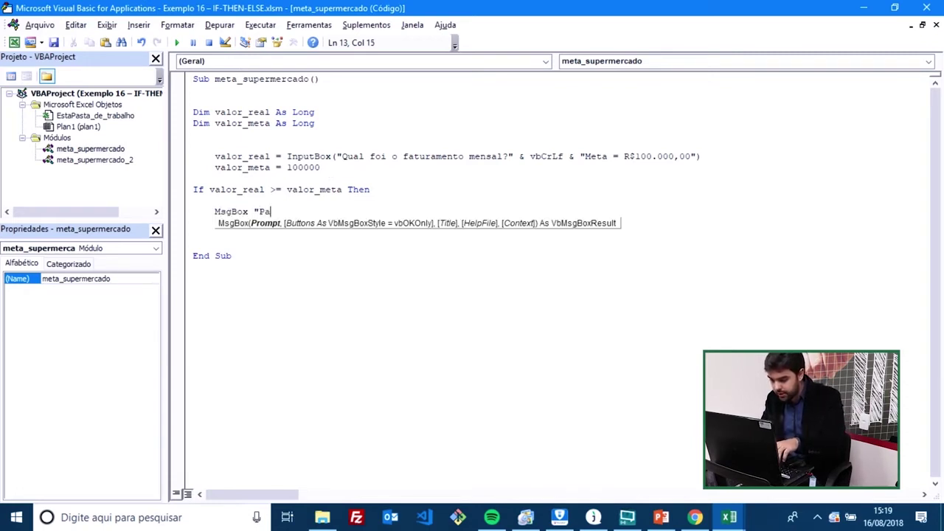
text(rabéns)
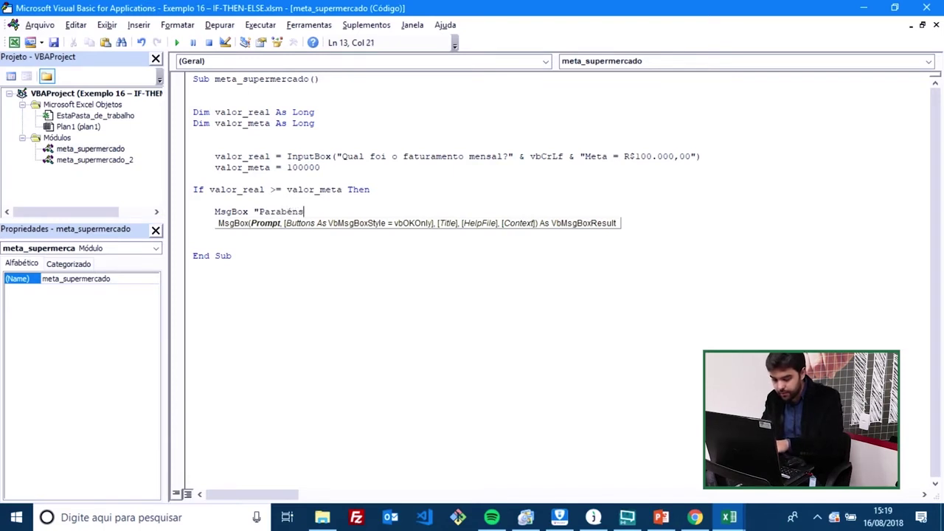
text(! Voc)
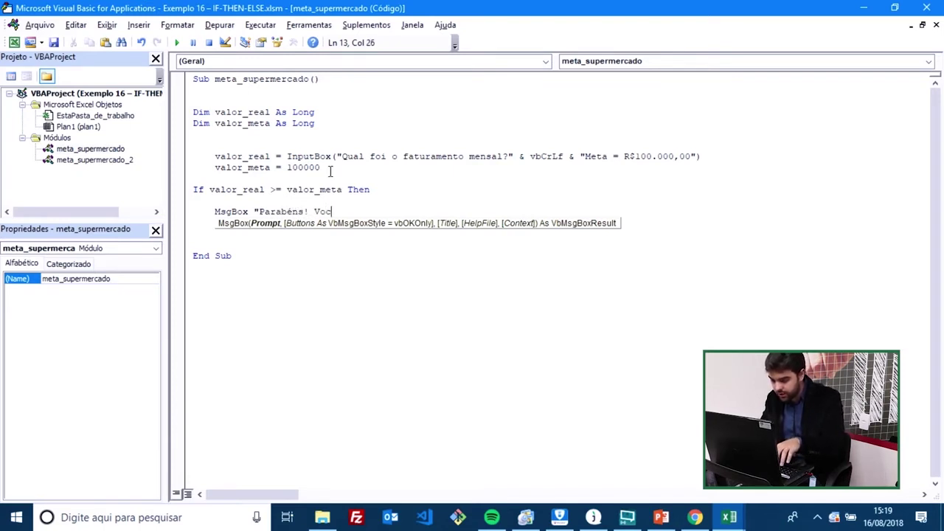
text(ê ating)
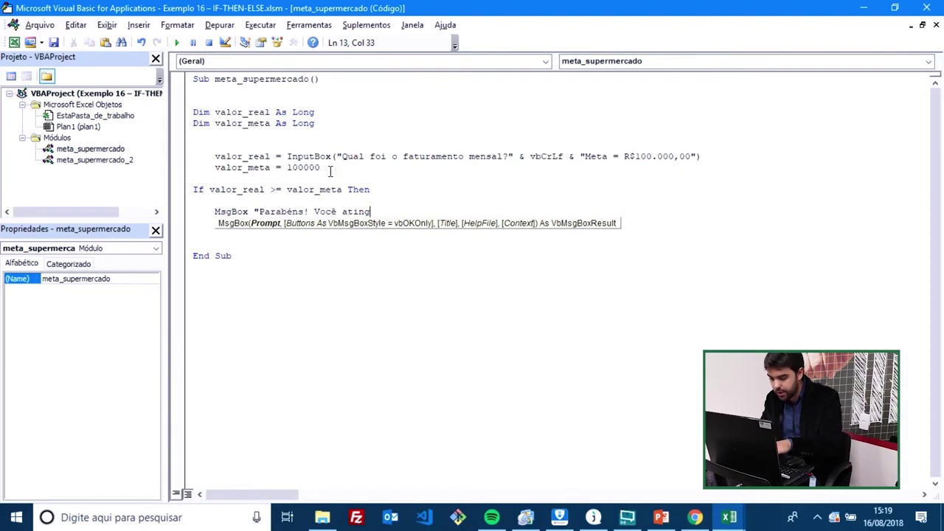
text(iu a meta)
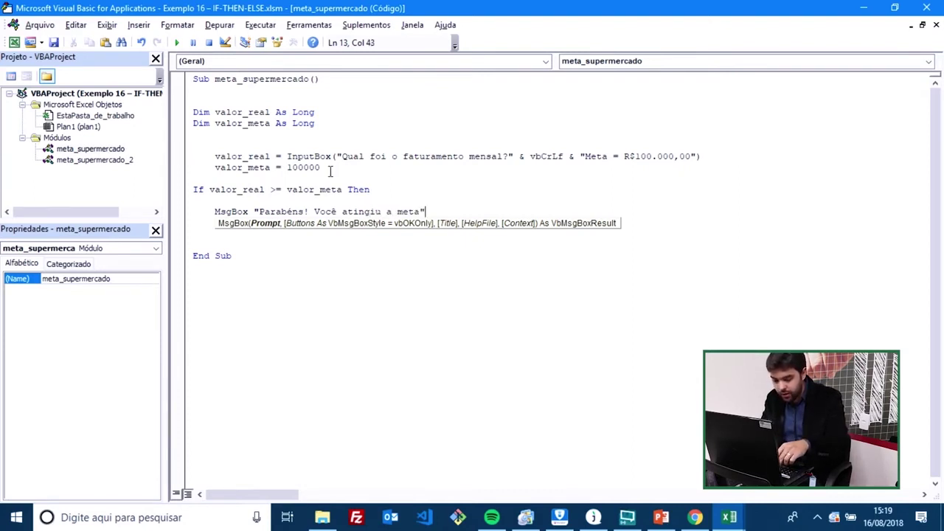
key(Return)
text(Else)
key(Return)
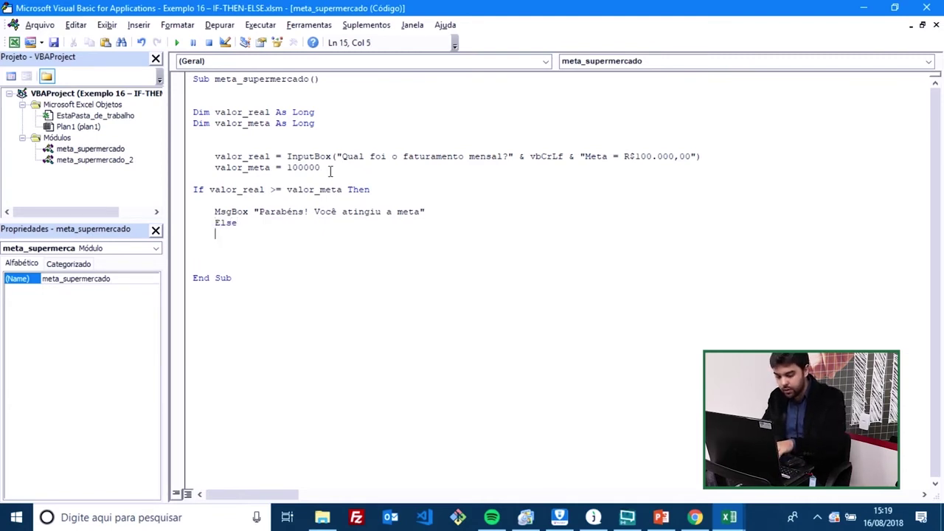
Step: Add MsgBox "Infelizmente você não atingiu a meta" under Else and close the block with End If
text(MsgBox )
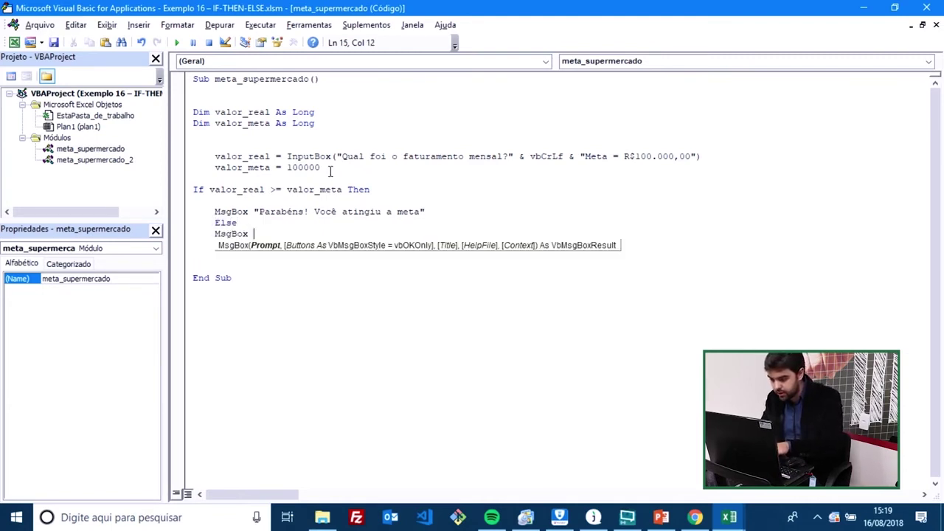
text("Infelizmente voc)
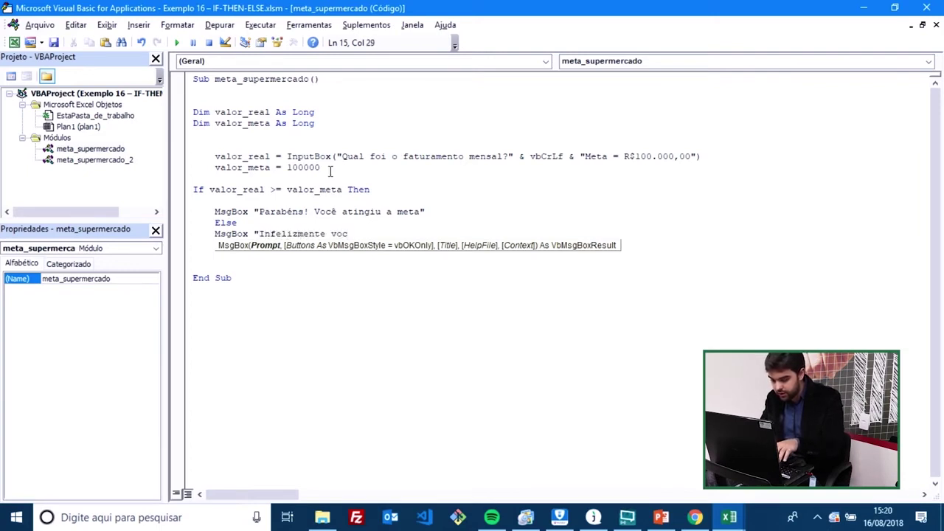
text(ê nã)
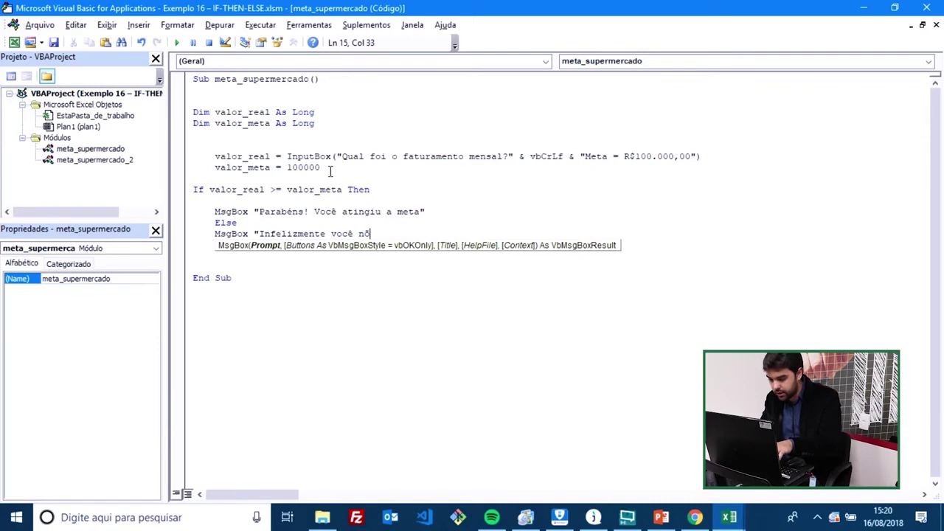
text(o atingiu a meta")
key(Return)
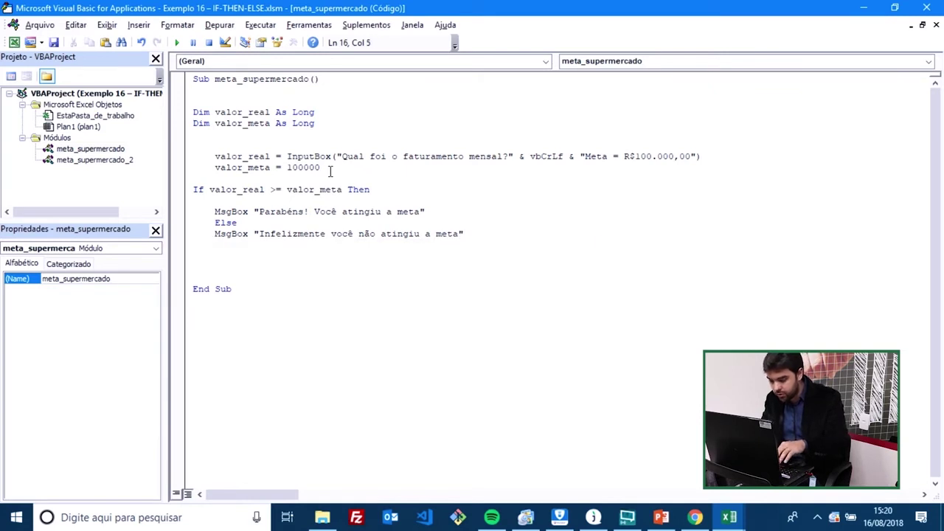
text(End I)
key(Return)
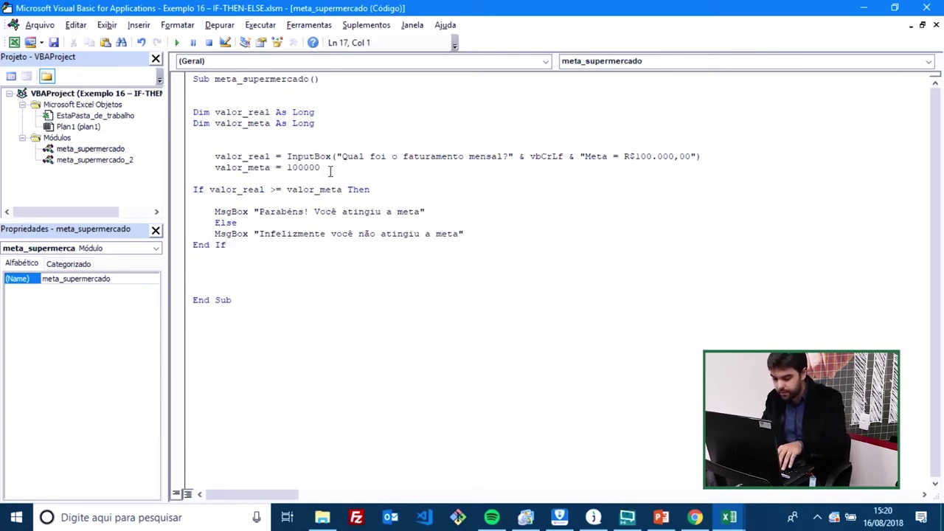
key(Return)
Step: Delete the stray blank lines around the If block and run meta_supermercado
key(BackSpace)
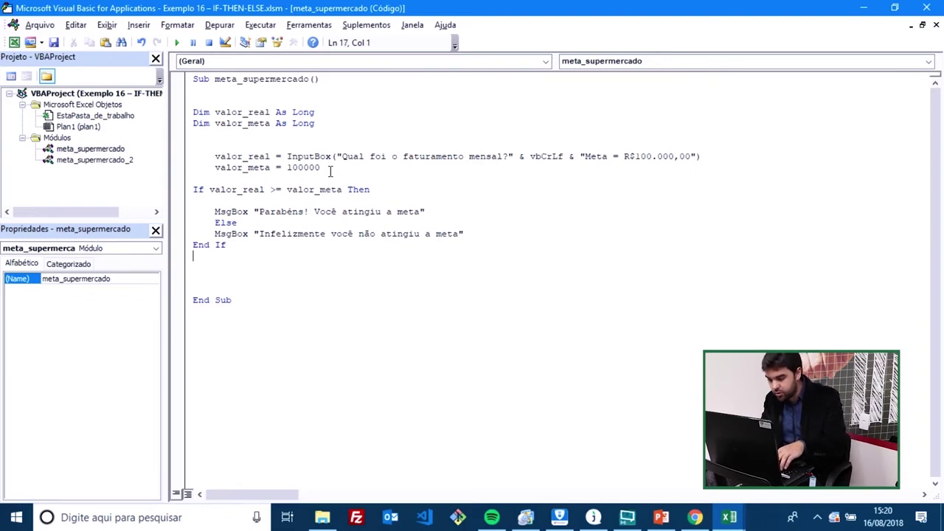
key(Down)
key(Down)
key(BackSpace)
key(BackSpace)
key(BackSpace)
click(247, 234)
click(215, 201)
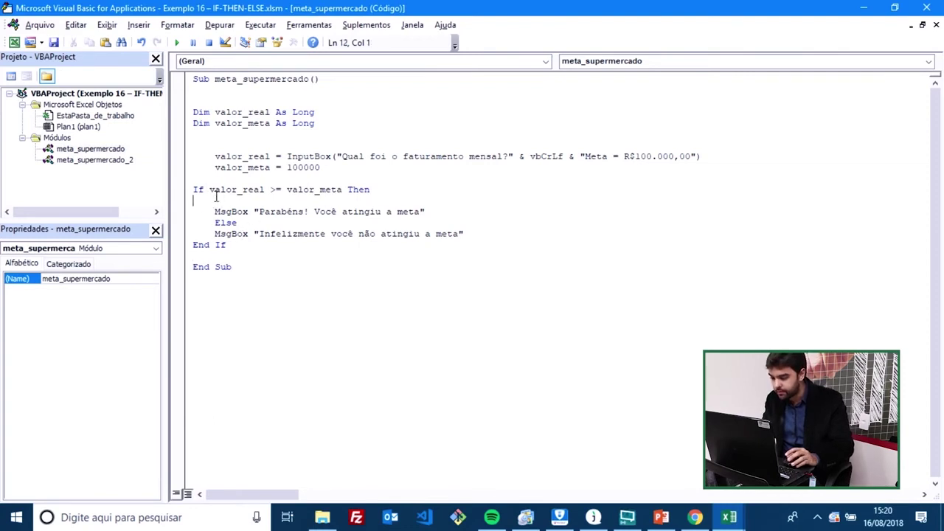
key(BackSpace)
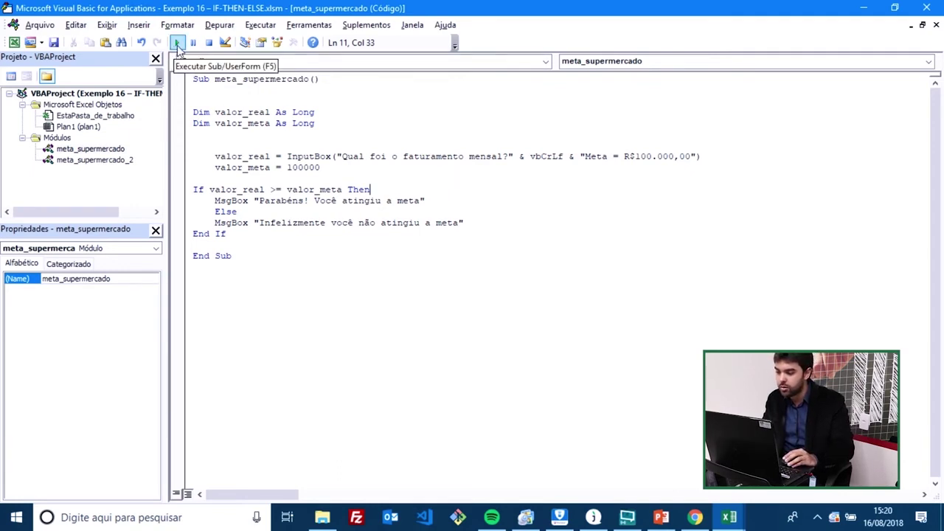
click(177, 44)
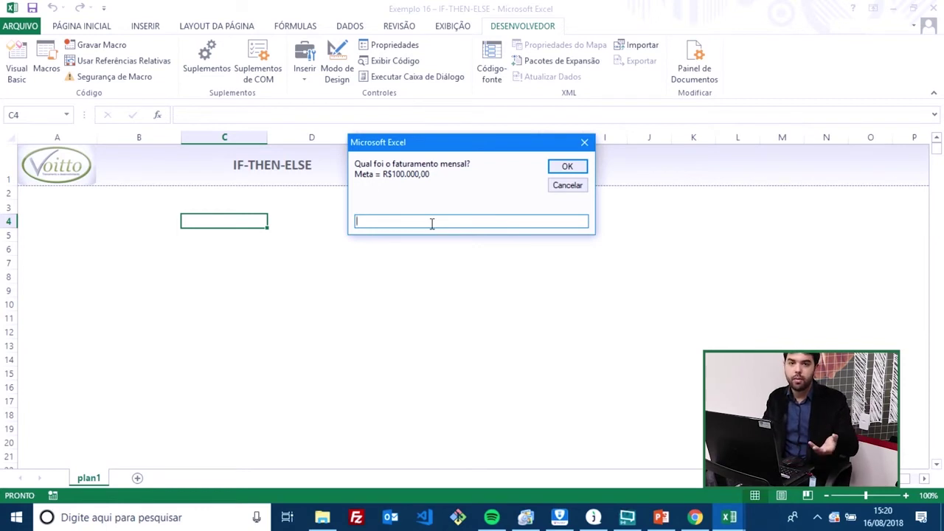
Step: Enter 120000 as monthly revenue and dismiss the 'Parabéns! Você atingiu a meta' message
text(120000)
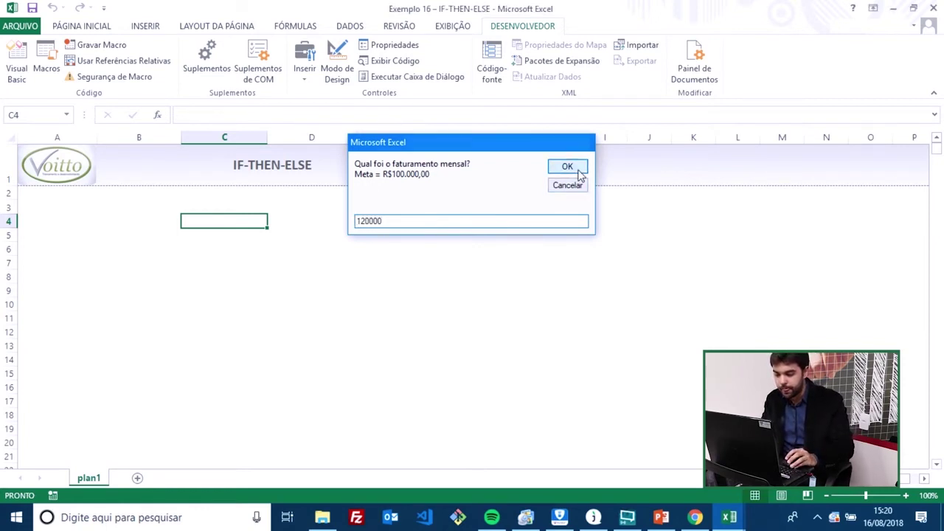
click(577, 170)
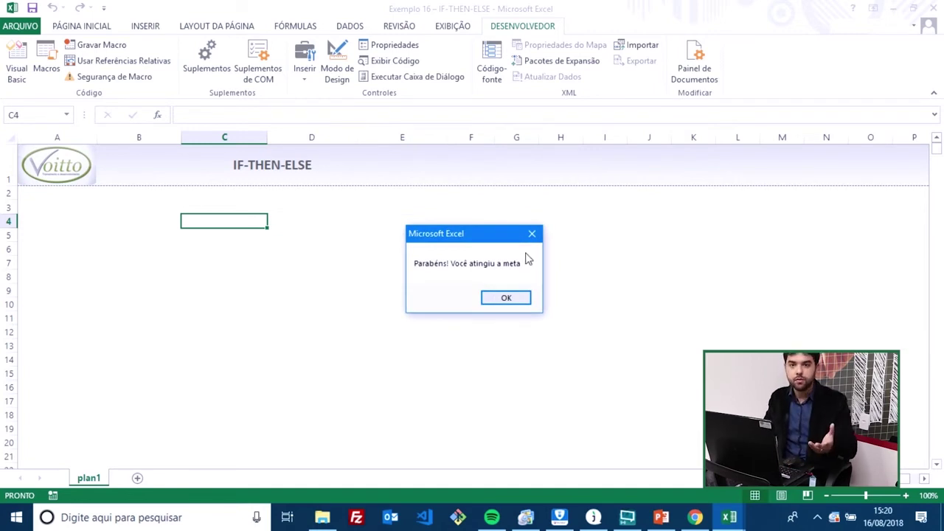
click(507, 303)
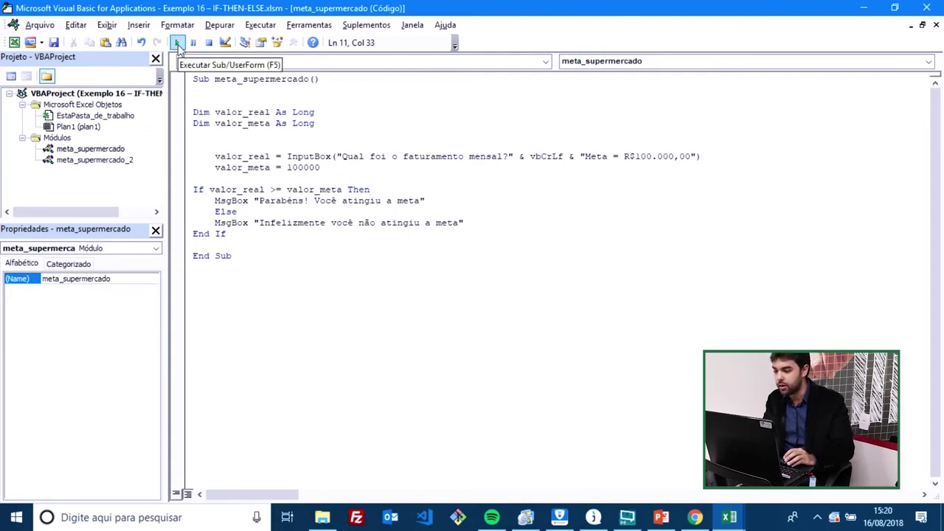
Step: Rerun the macro with 80000 revenue and dismiss the 'Infelizmente você não atingiu a meta' message
click(179, 44)
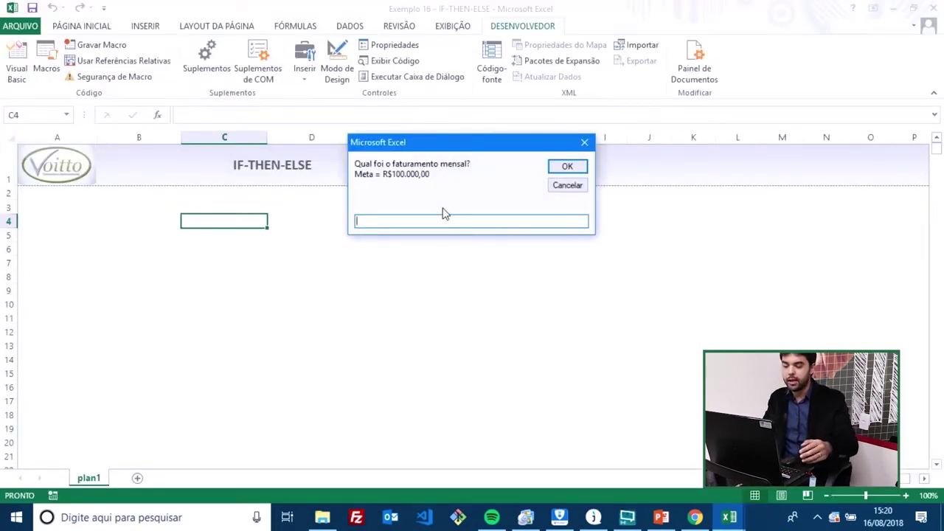
text(80000)
click(578, 169)
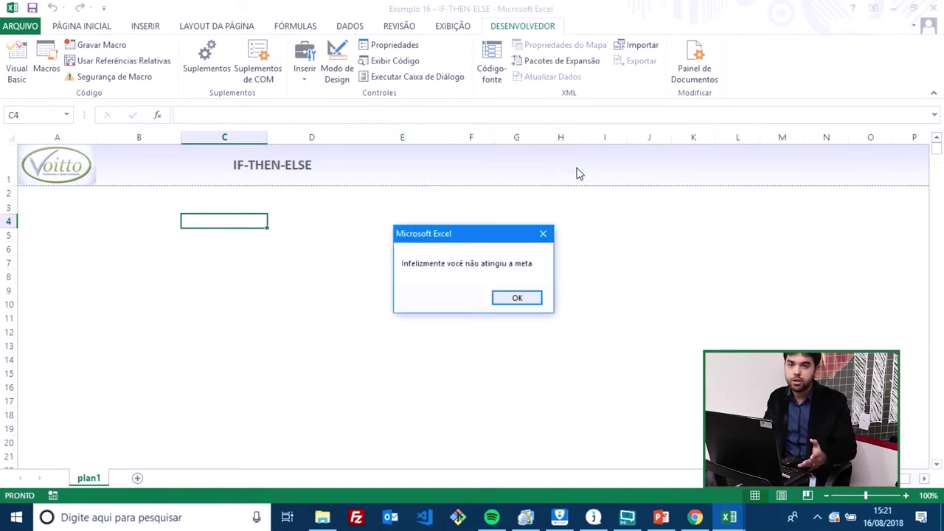
click(517, 298)
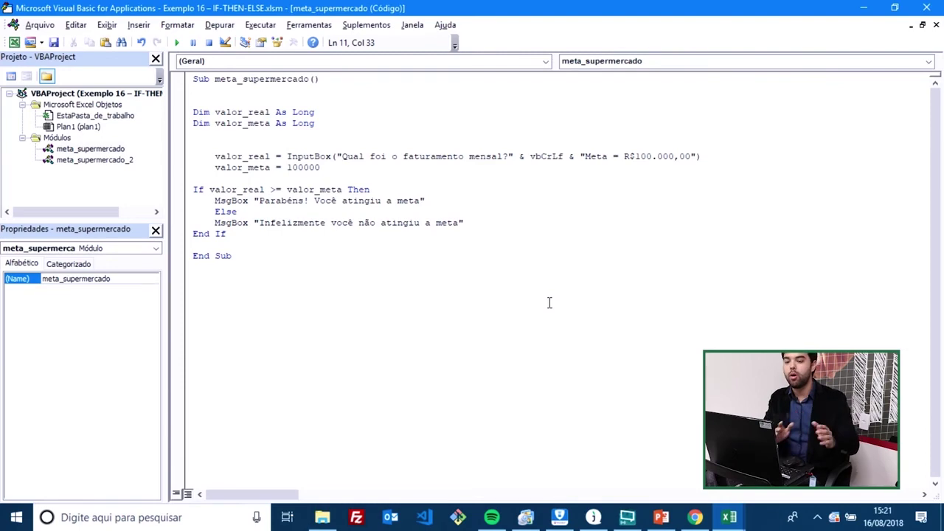
Step: Dock the VBA editor on the right half of the screen beside the Excel workbook
key(super+Right)
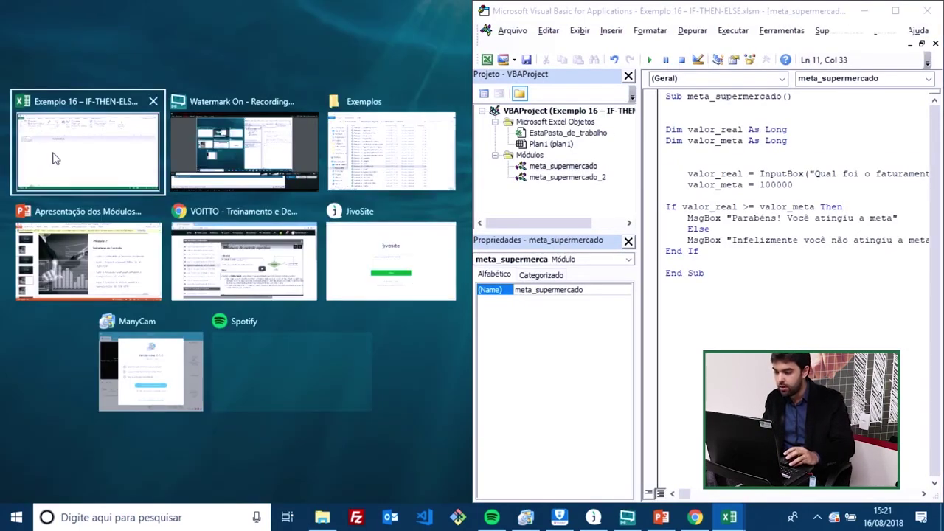
click(53, 157)
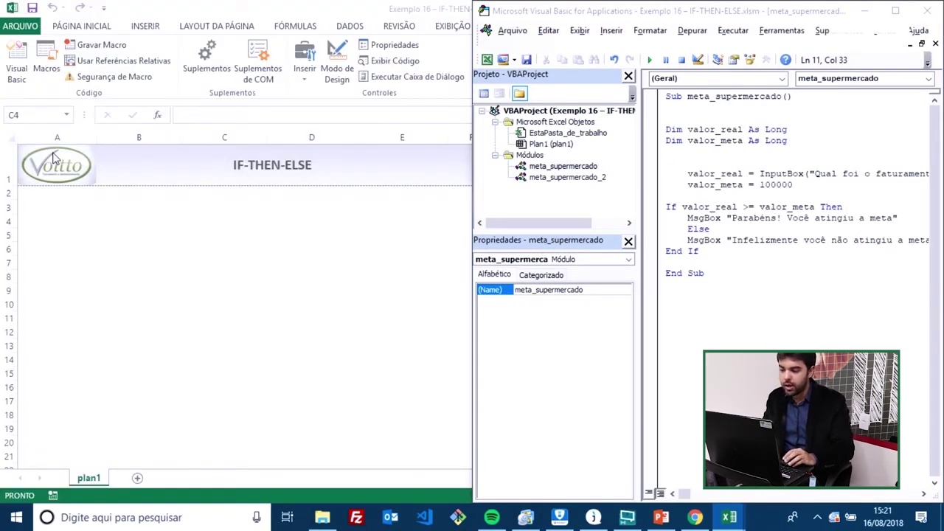
click(713, 104)
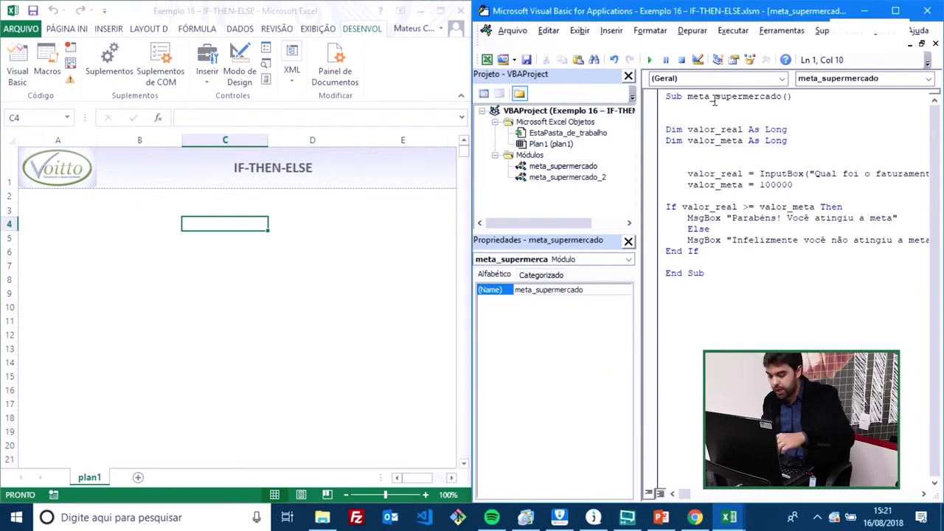
Step: Step through meta_supermercado with F8, entering 120000 and dismissing the congratulations message
key(F8)
key(F8)
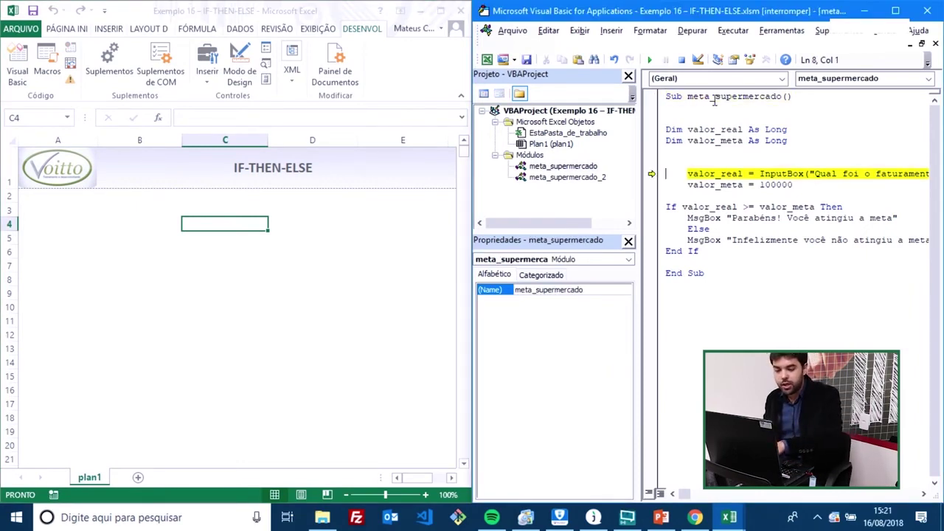
key(F8)
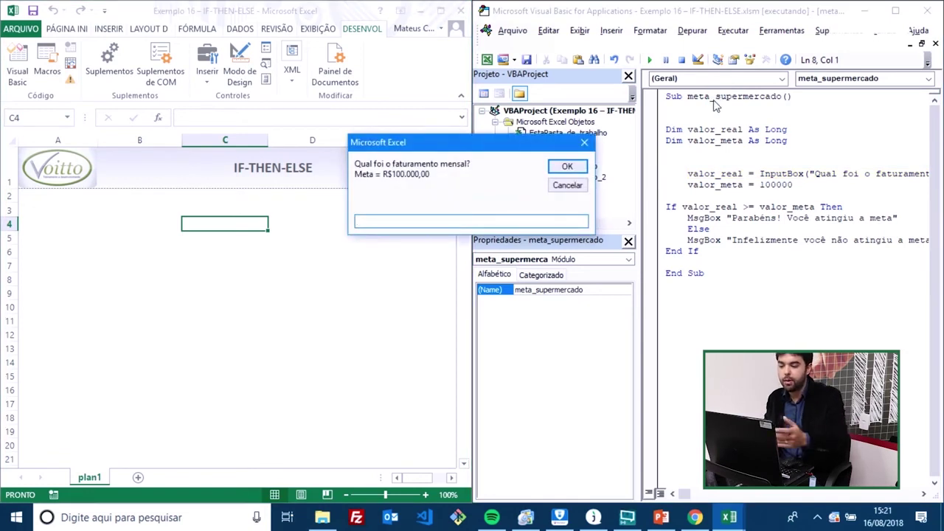
text(120000)
click(567, 167)
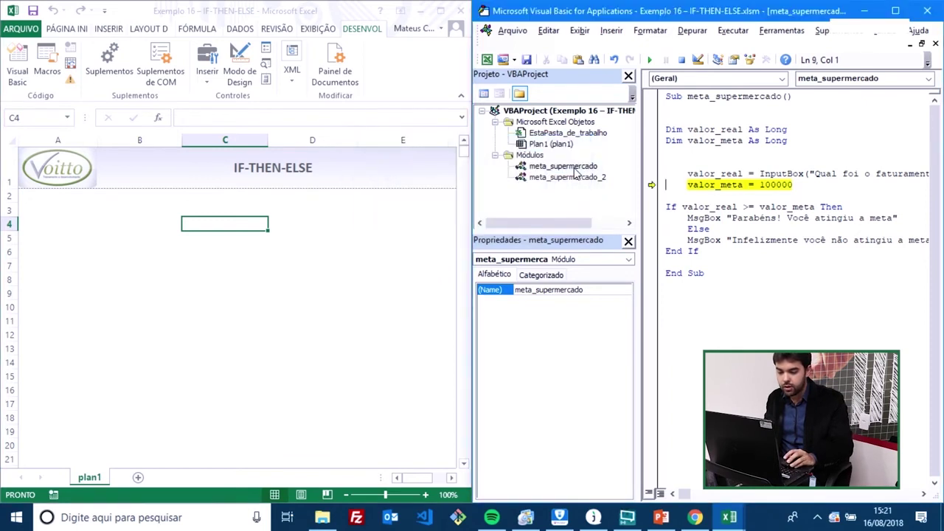
mouse_move(716, 174)
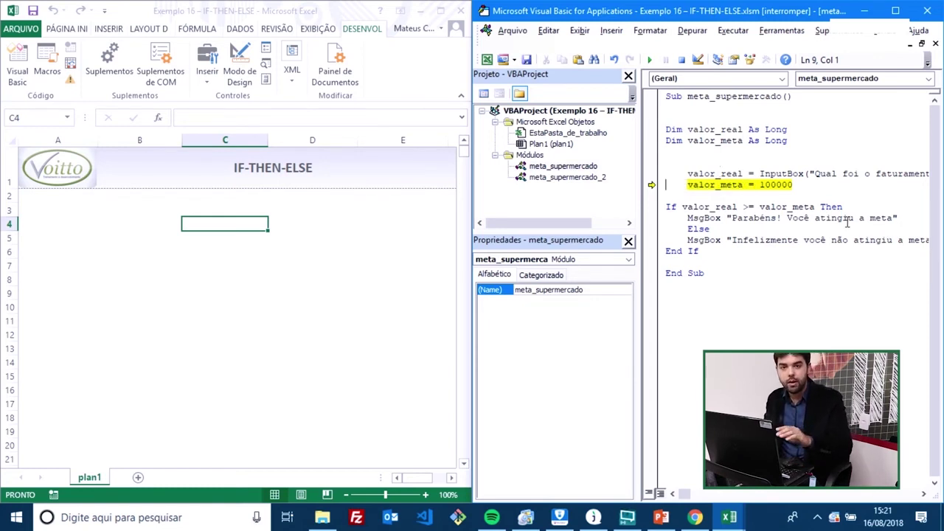
key(F8)
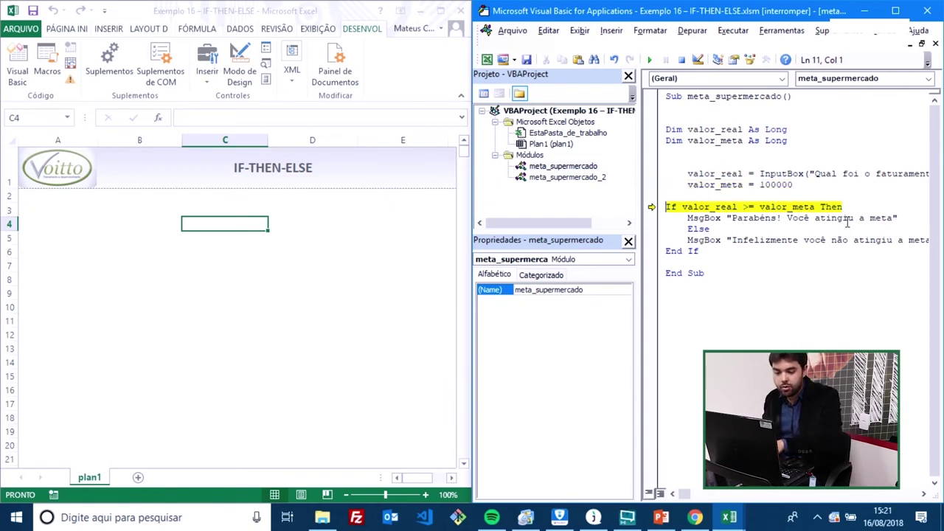
mouse_move(723, 206)
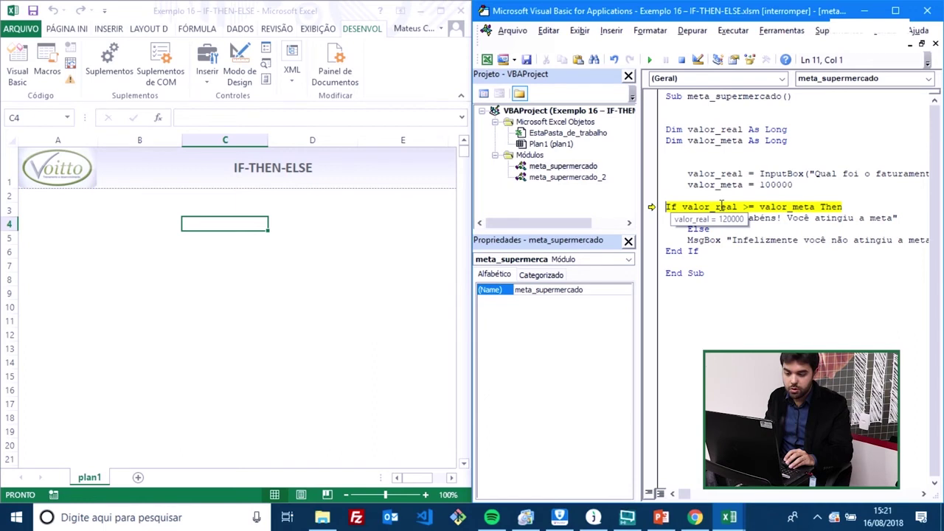
mouse_move(773, 205)
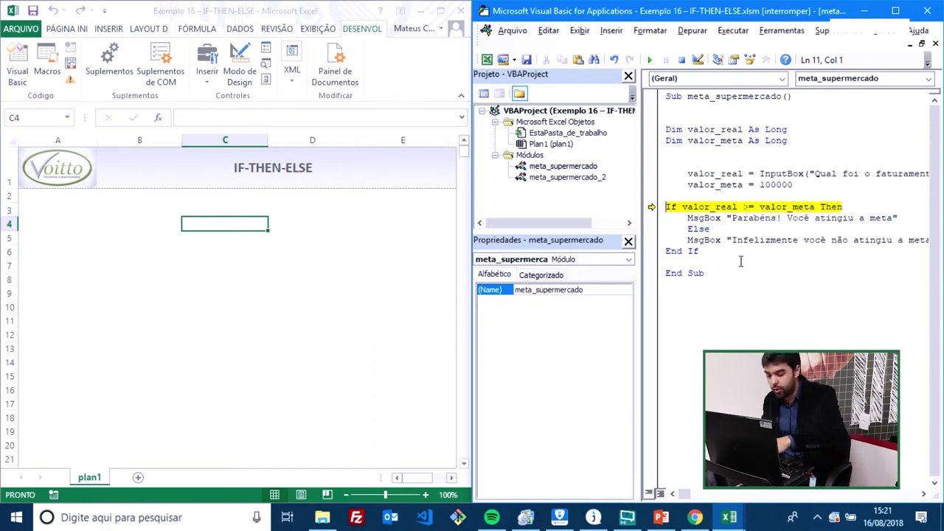
key(F8)
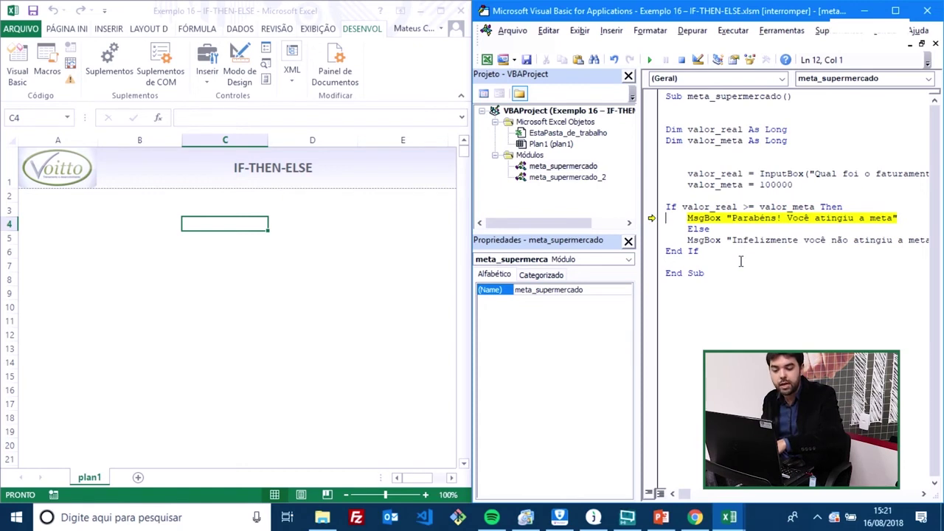
key(F8)
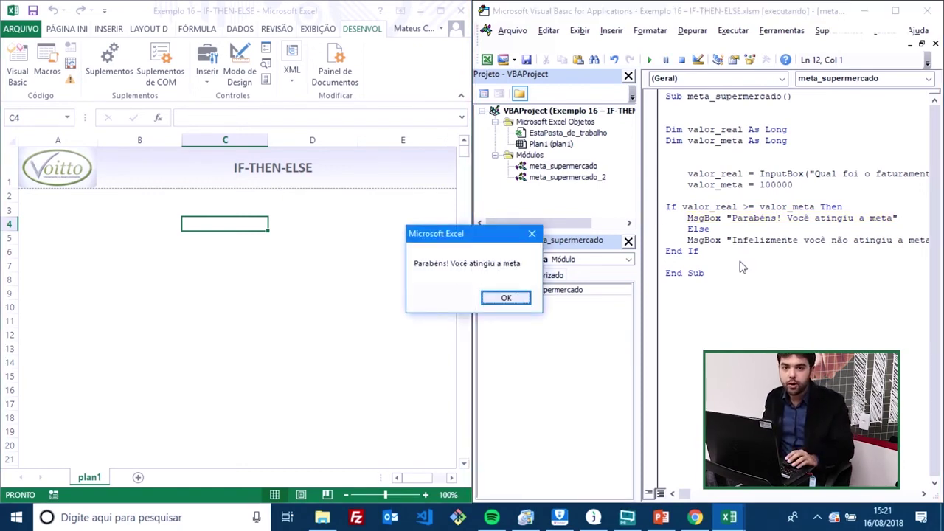
click(514, 300)
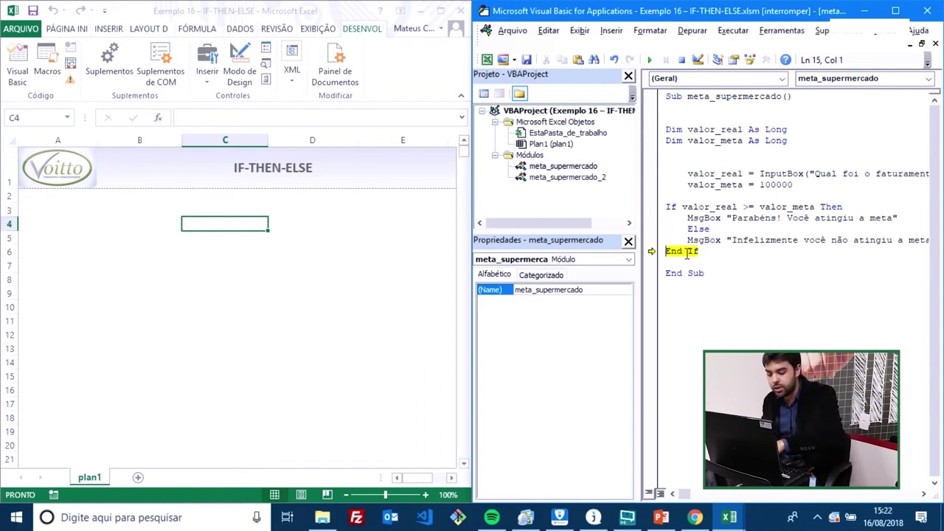
Step: Finish the previous debug run and restart stepping through meta_supermercado up to the revenue InputBox
key(F8)
key(F8)
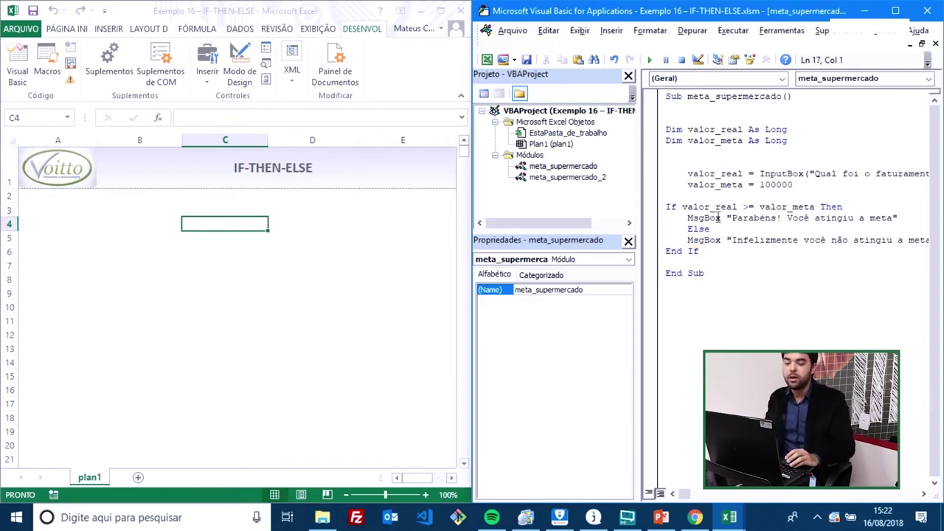
click(726, 97)
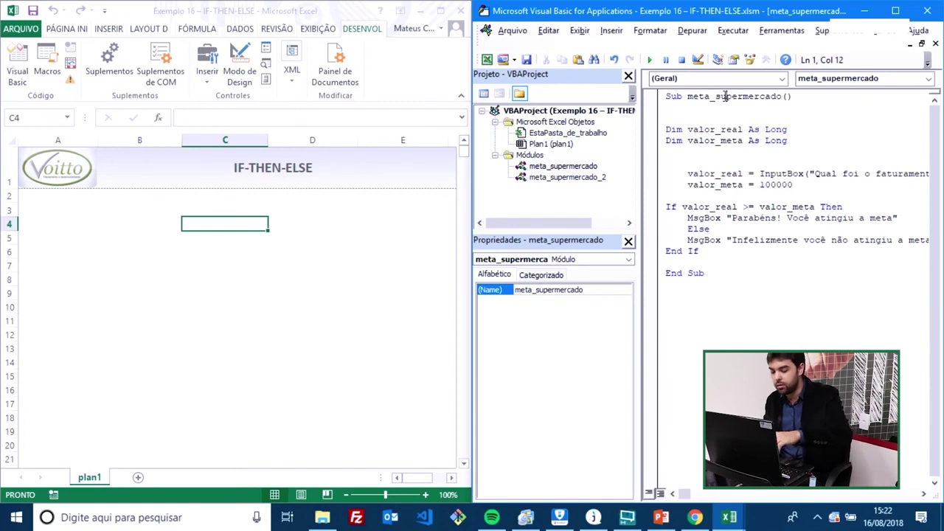
key(F8)
key(F8)
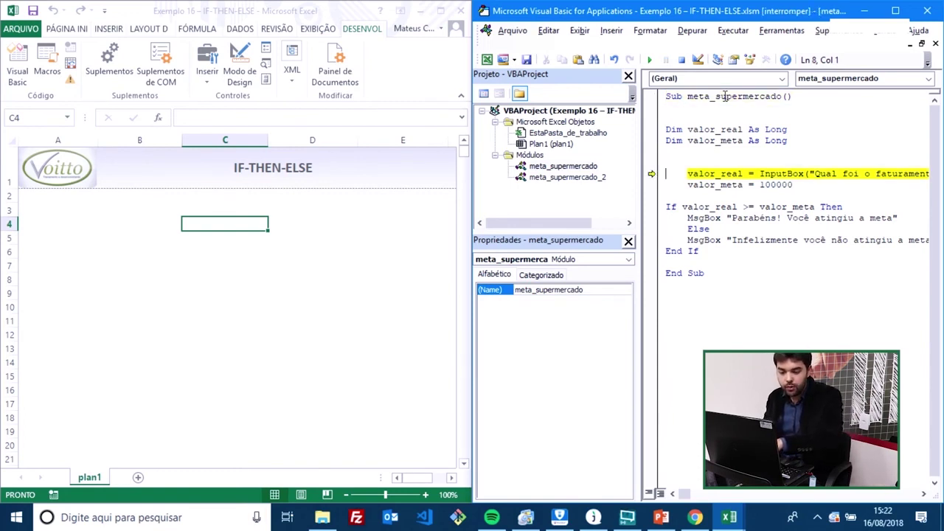
key(F8)
Step: Enter 80000 as monthly revenue and step through Else to the 'Infelizmente você não atingiu a meta' message
text(80000)
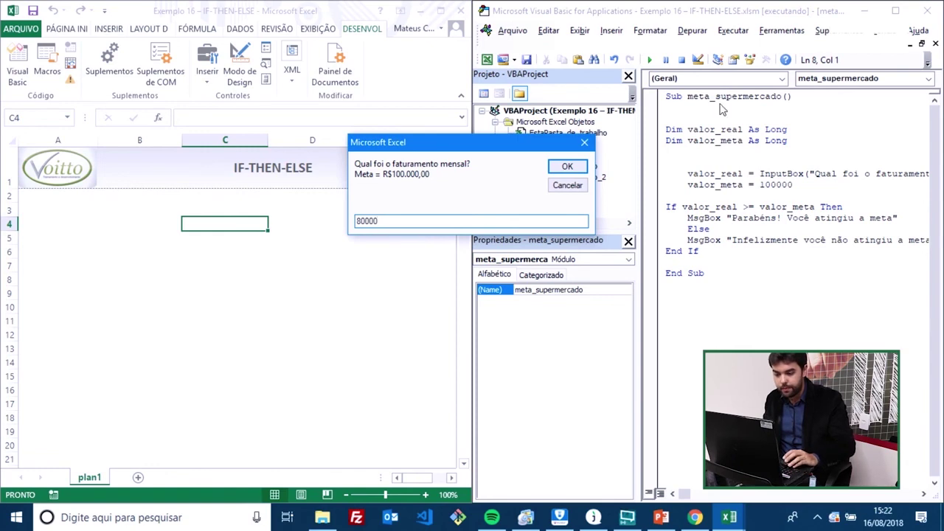
click(566, 166)
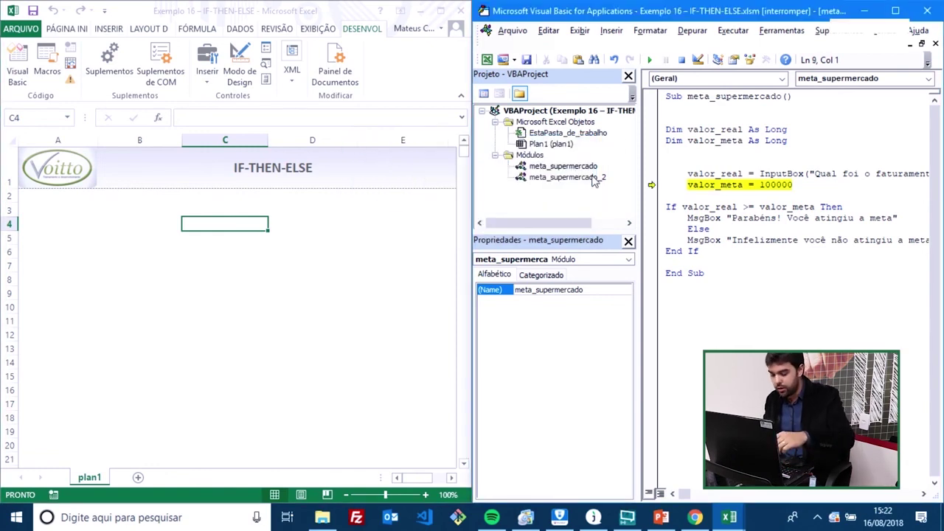
key(F8)
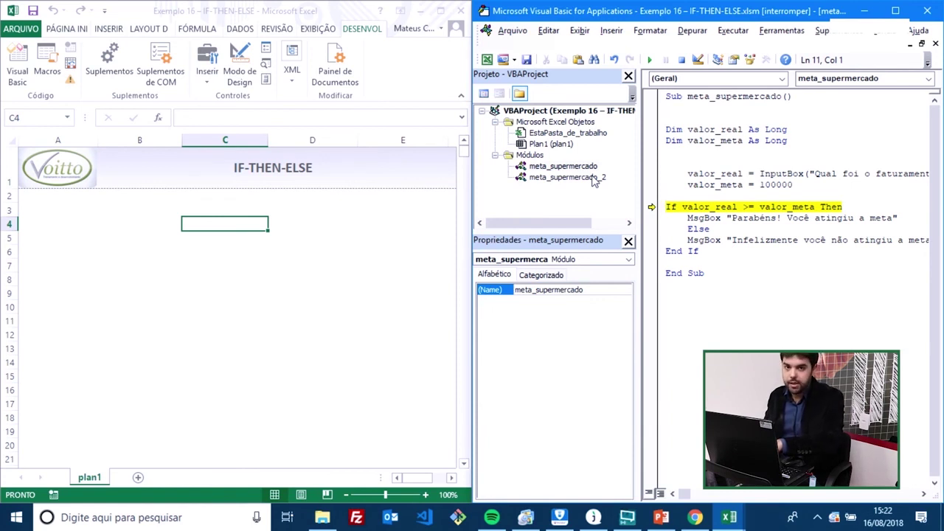
key(F8)
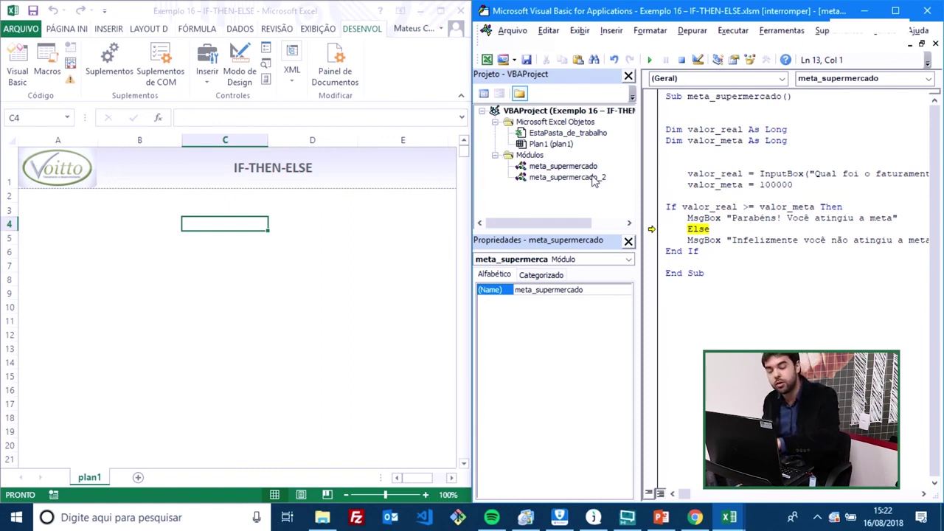
key(F8)
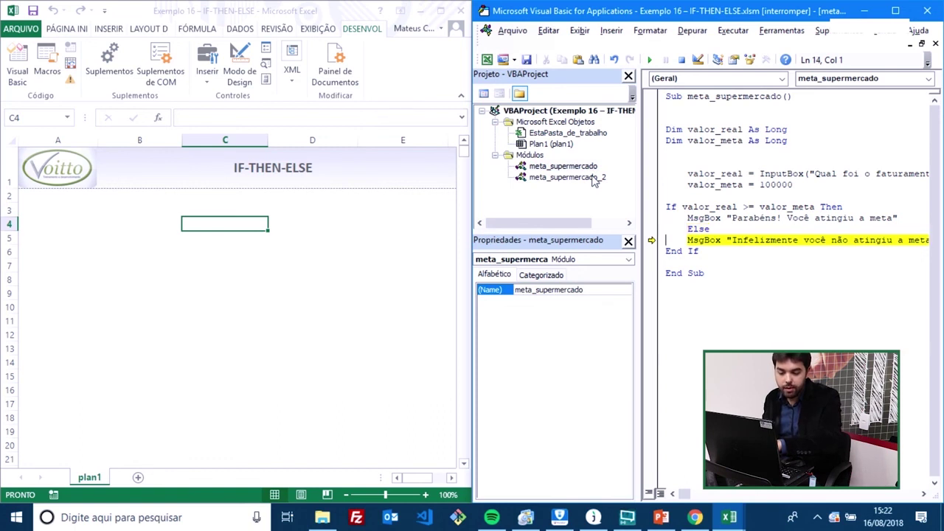
key(F8)
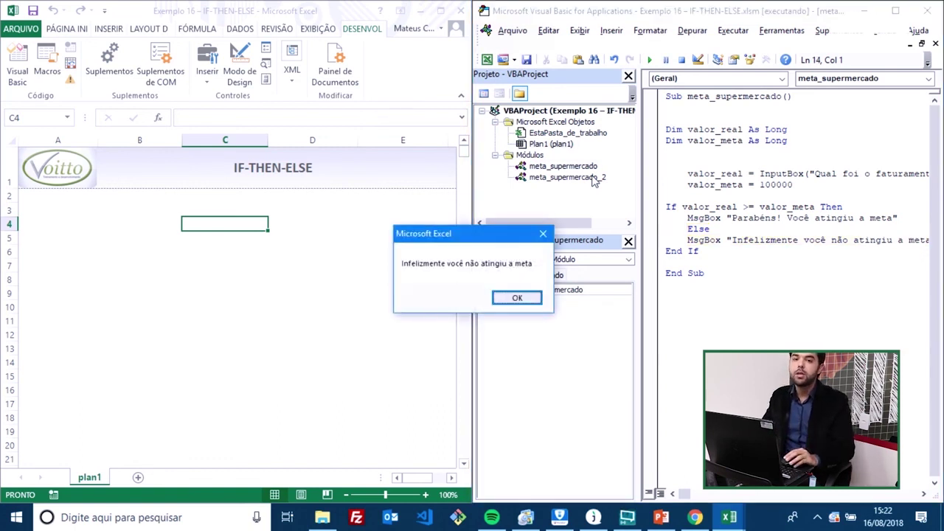